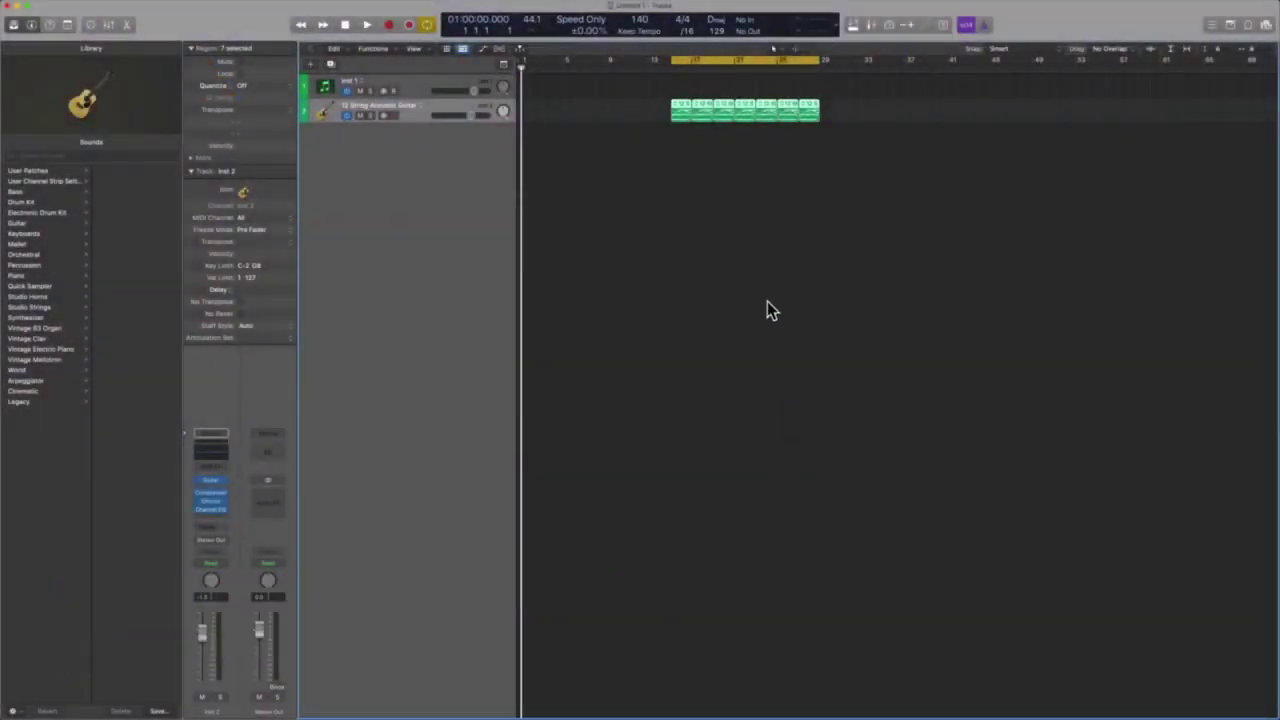
Step: Swap the Loops browser for a widened All Files browser and open the _MIDI TRANSFORM project
key("o")
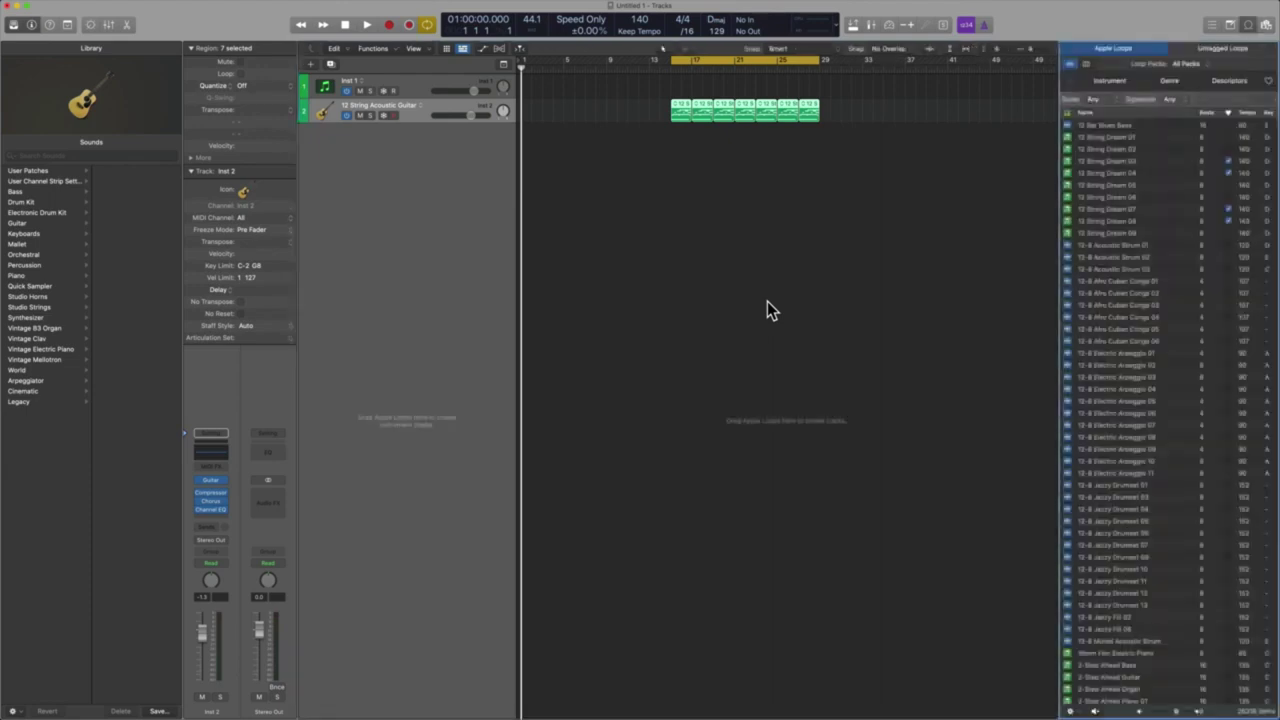
key("o")
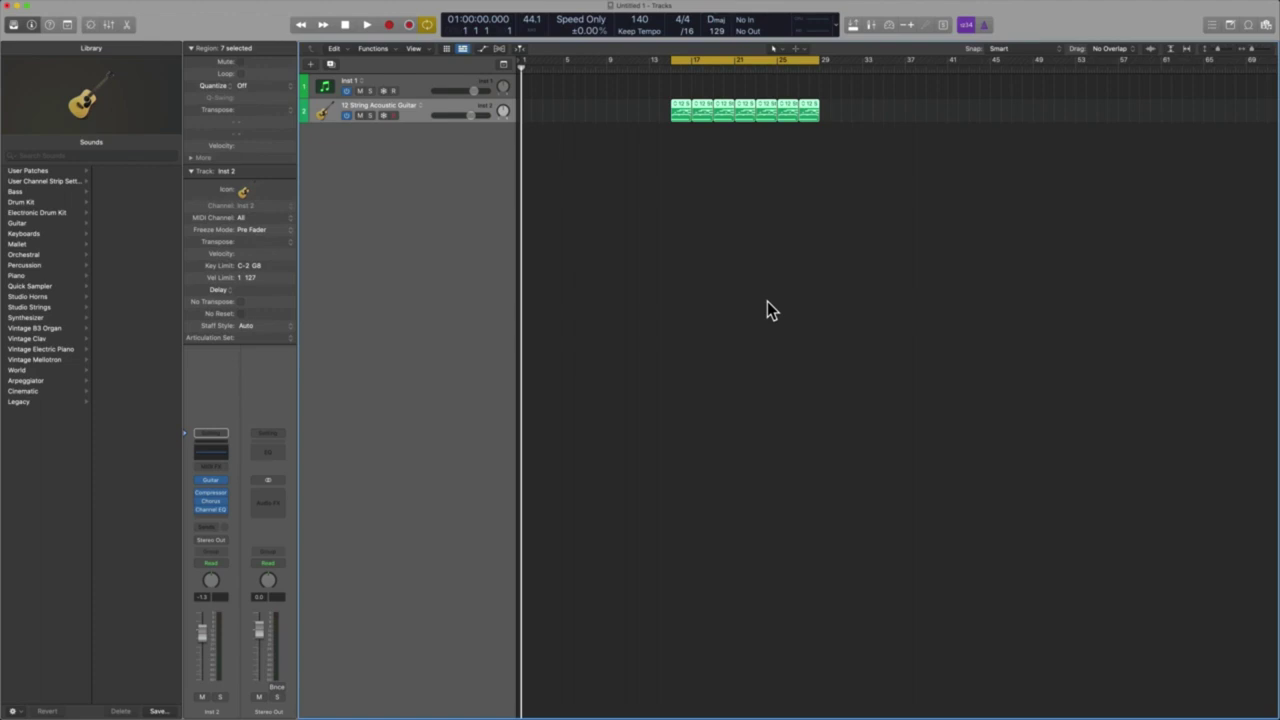
key("f")
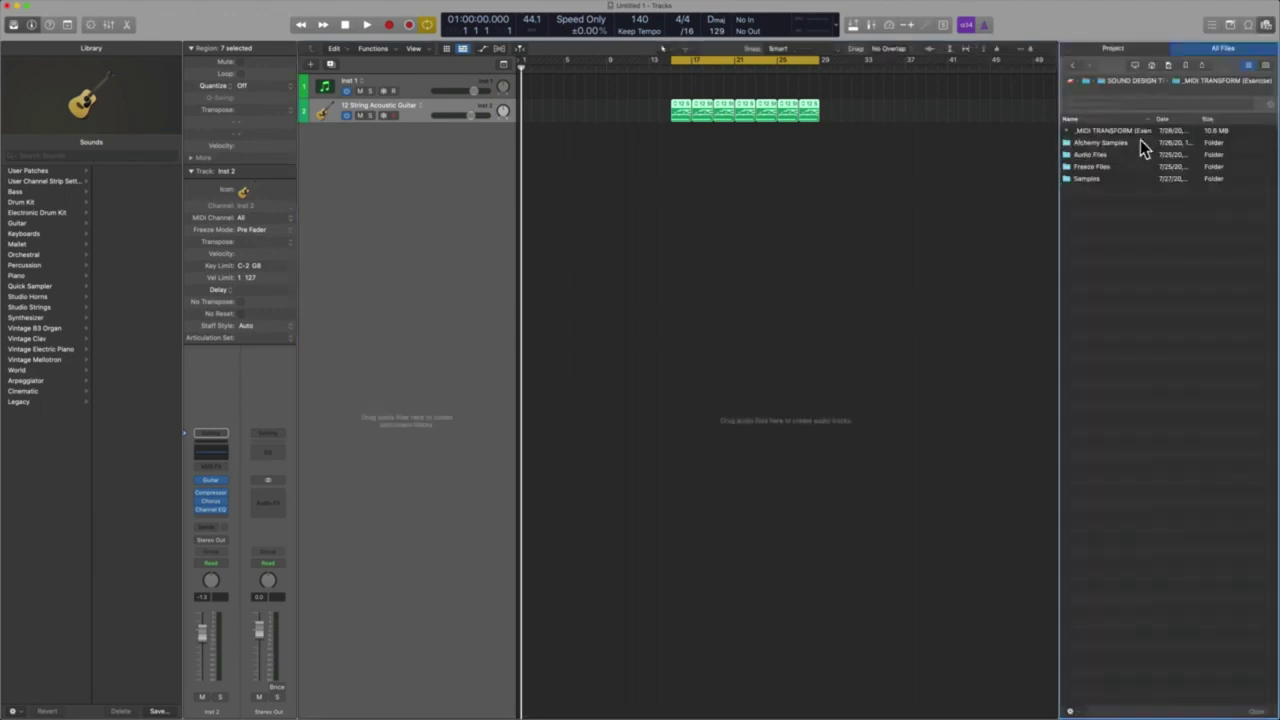
left_click_drag(1060, 226, 957, 229)
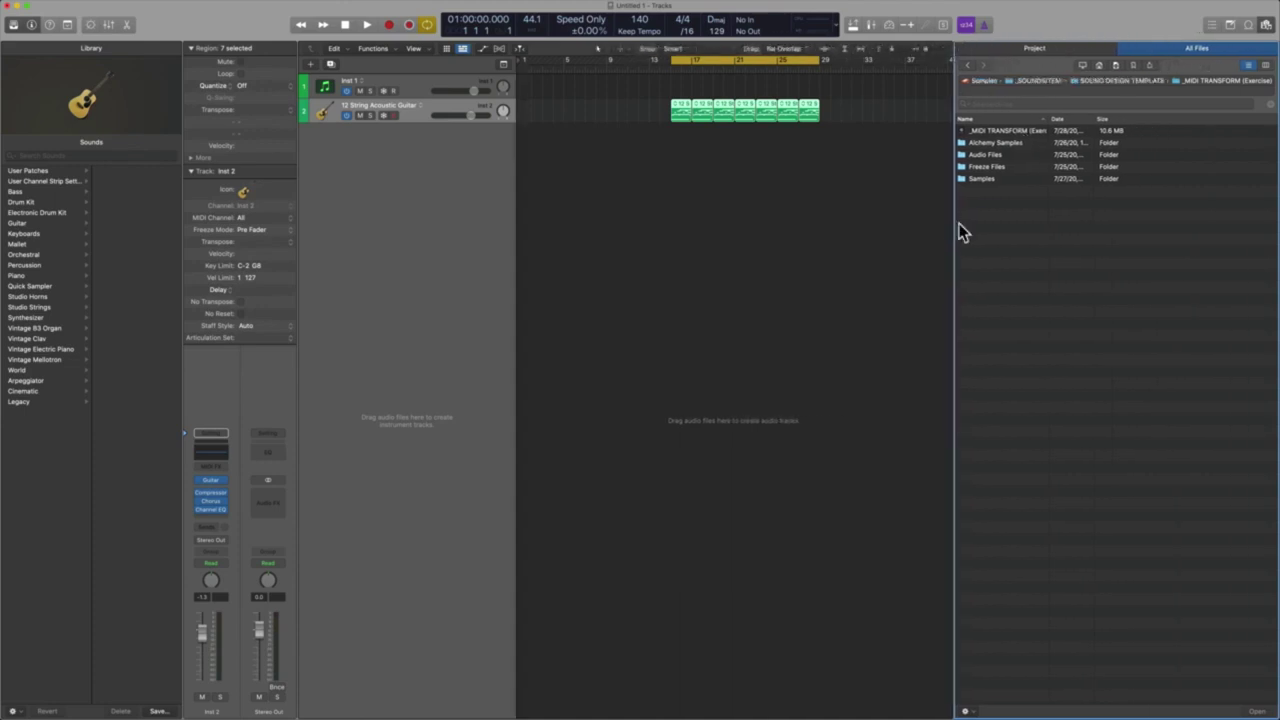
double_click(1005, 133)
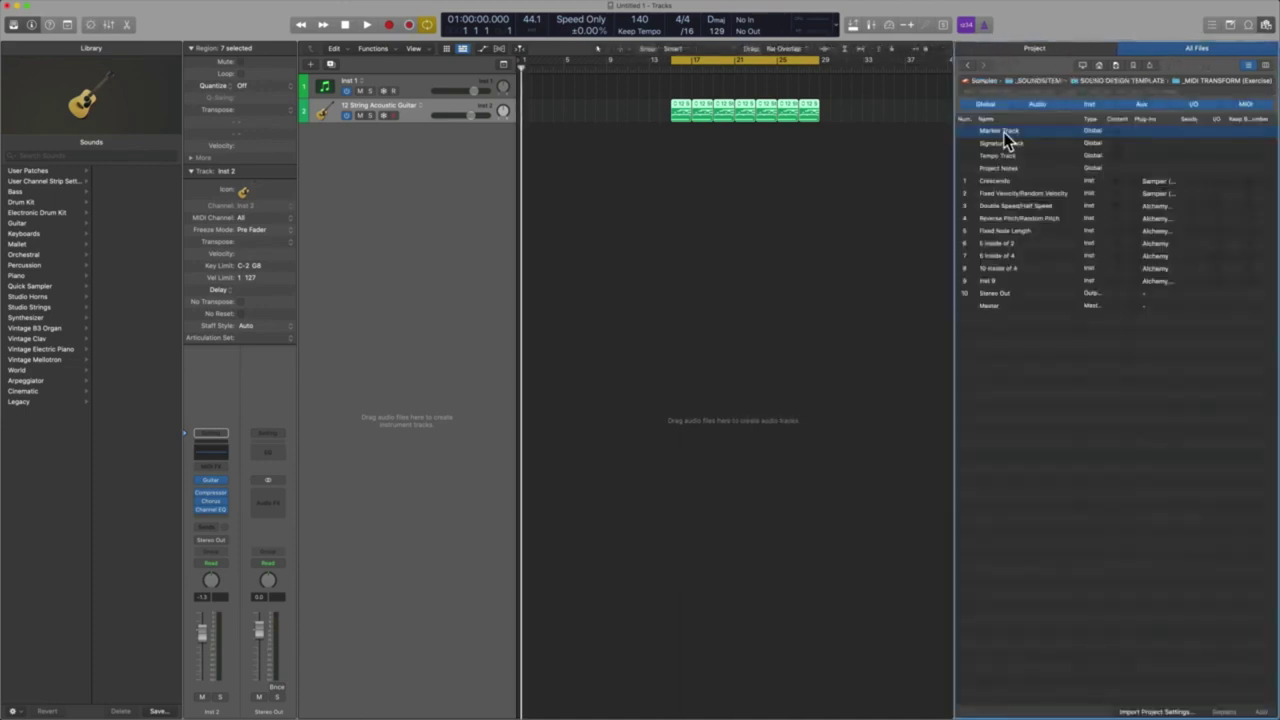
left_click(790, 252)
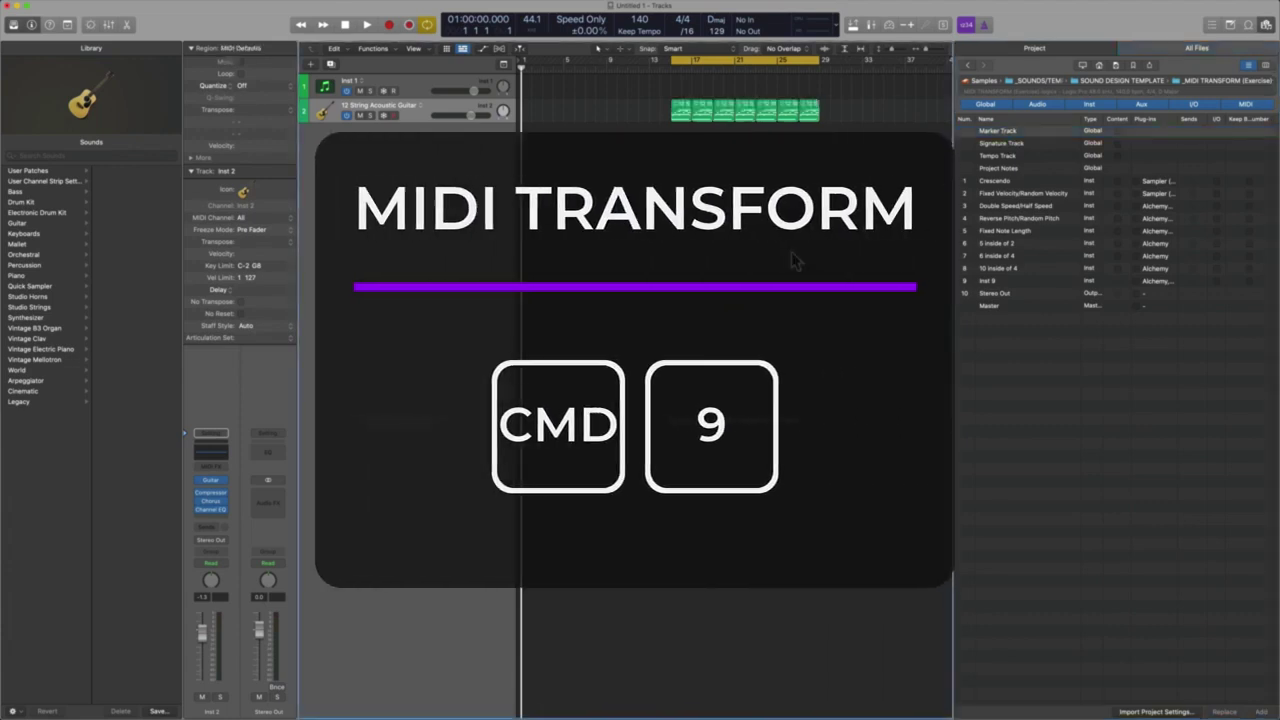
key("super+a")
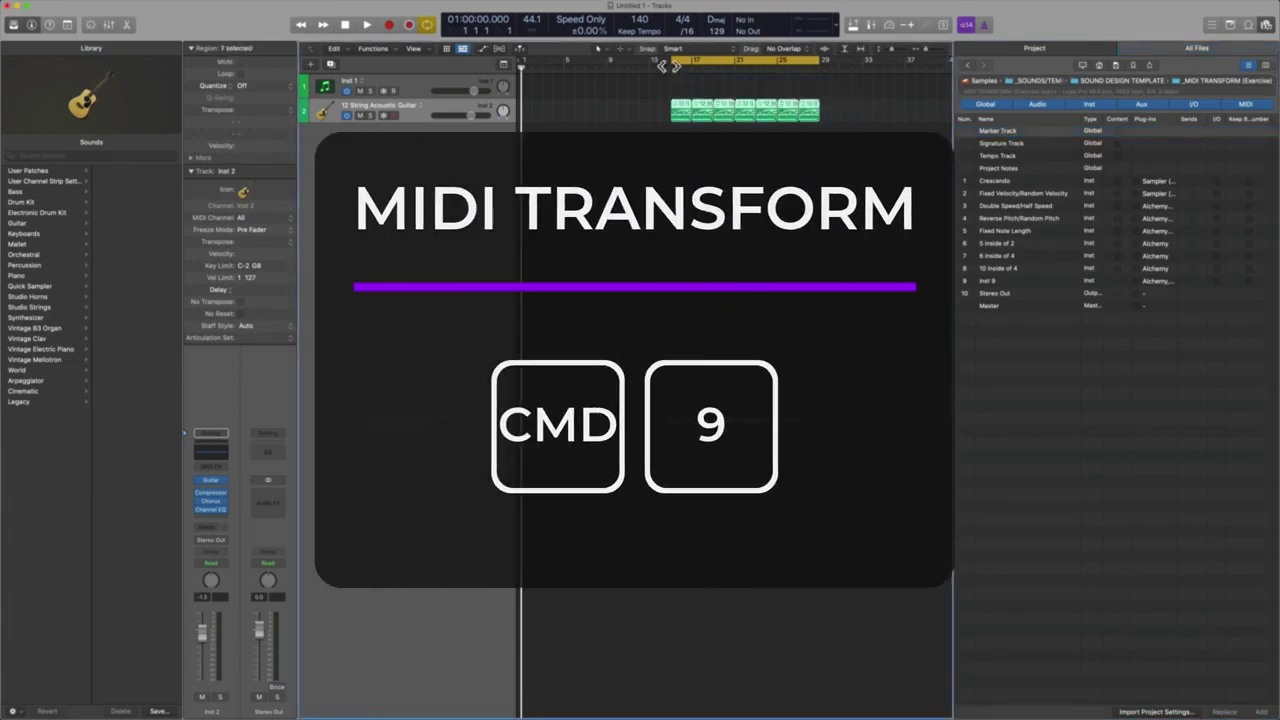
key("super+9")
left_click_drag(391, 316, 485, 267)
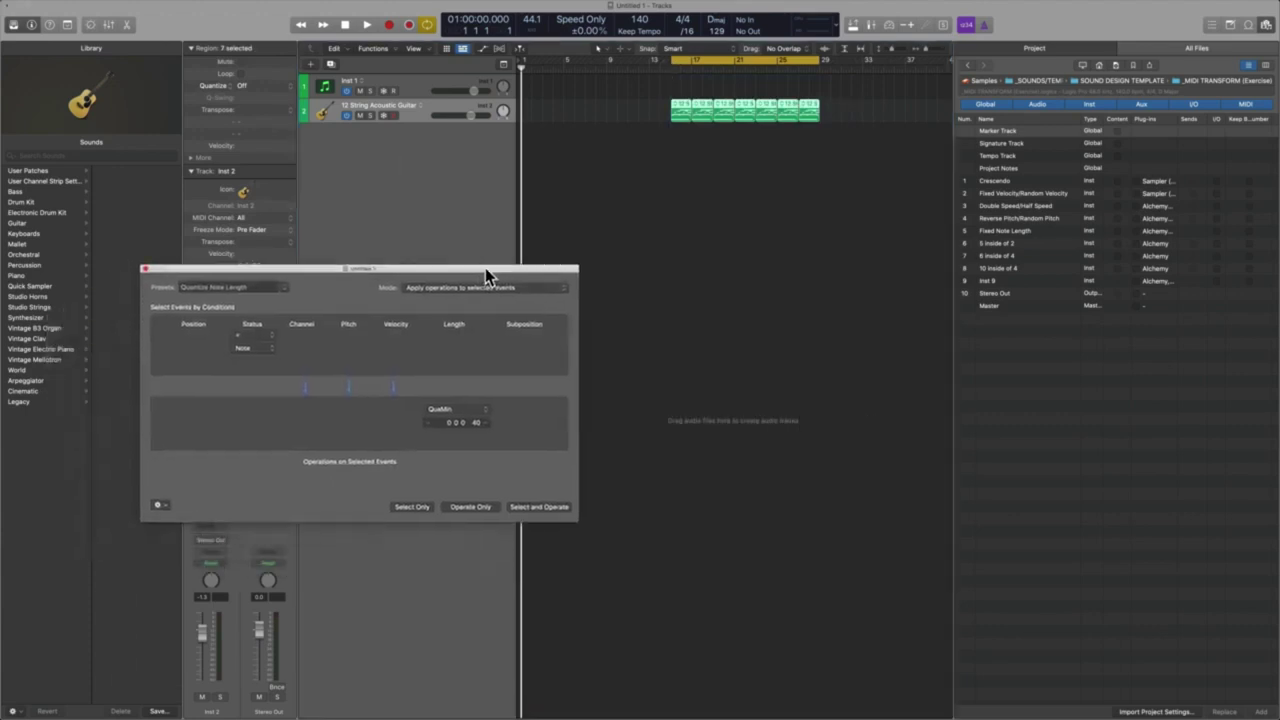
left_click(285, 289)
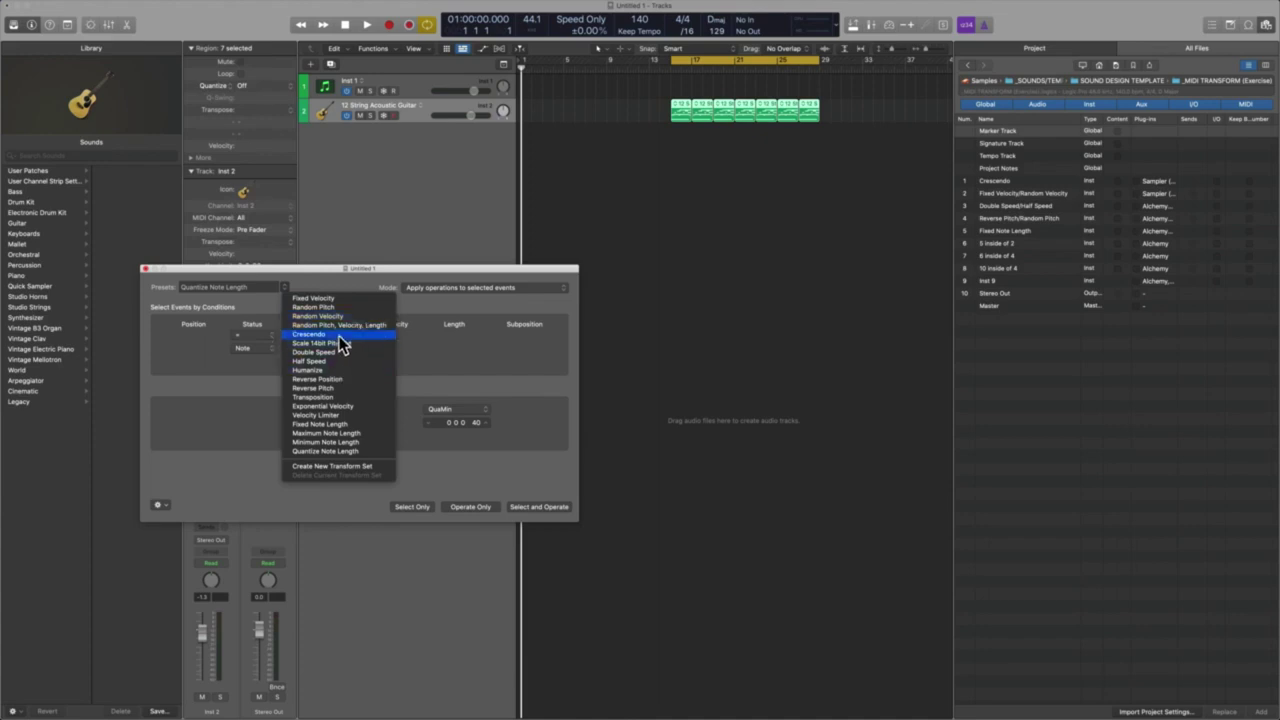
left_click(142, 286)
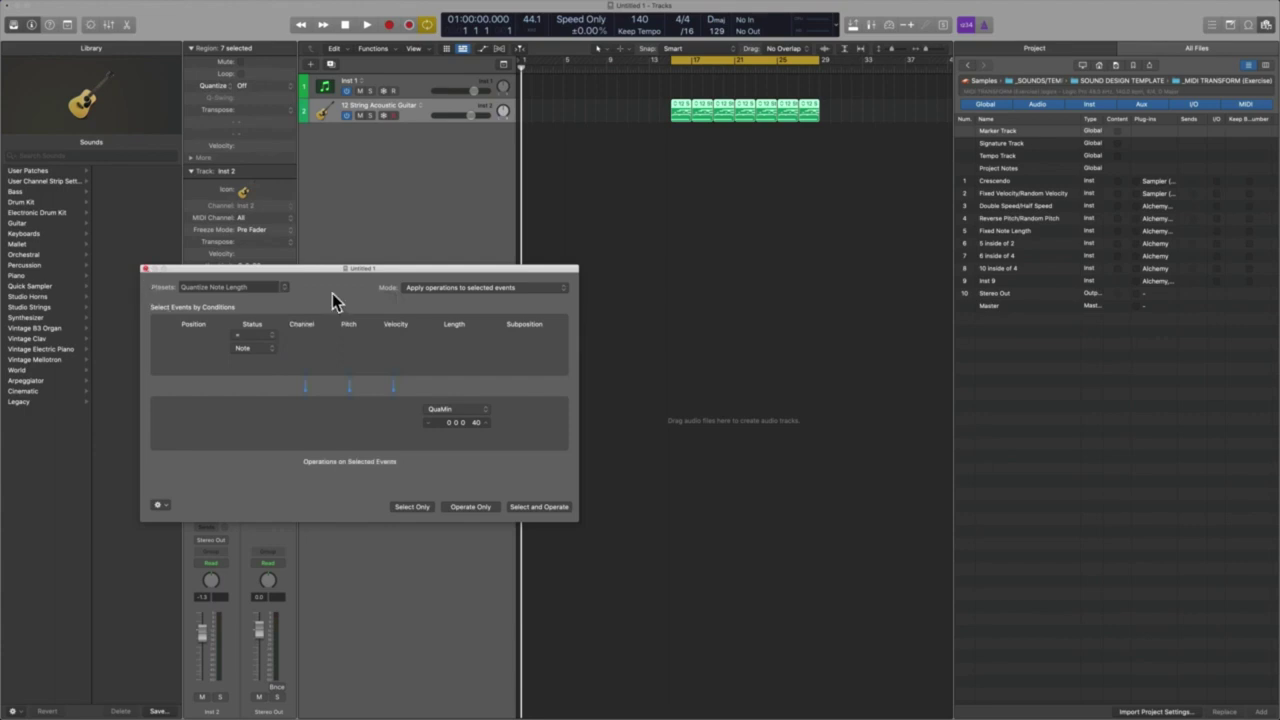
left_click(283, 288)
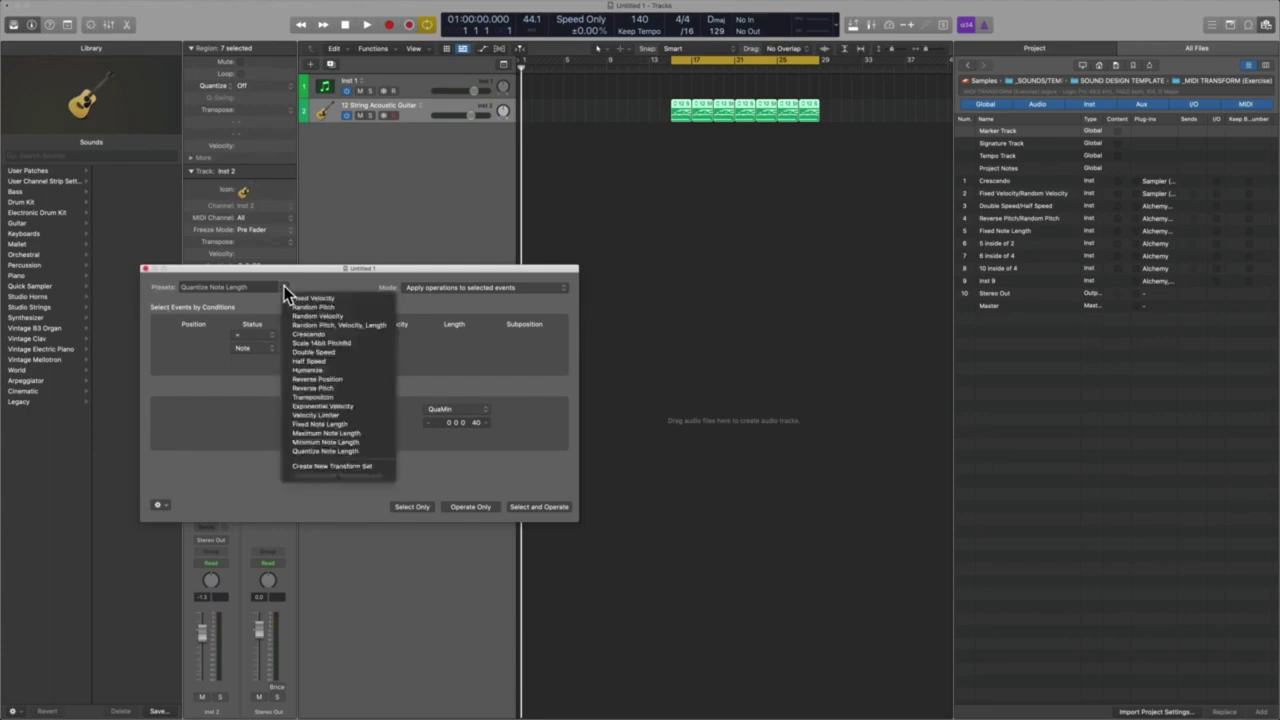
left_click(349, 469)
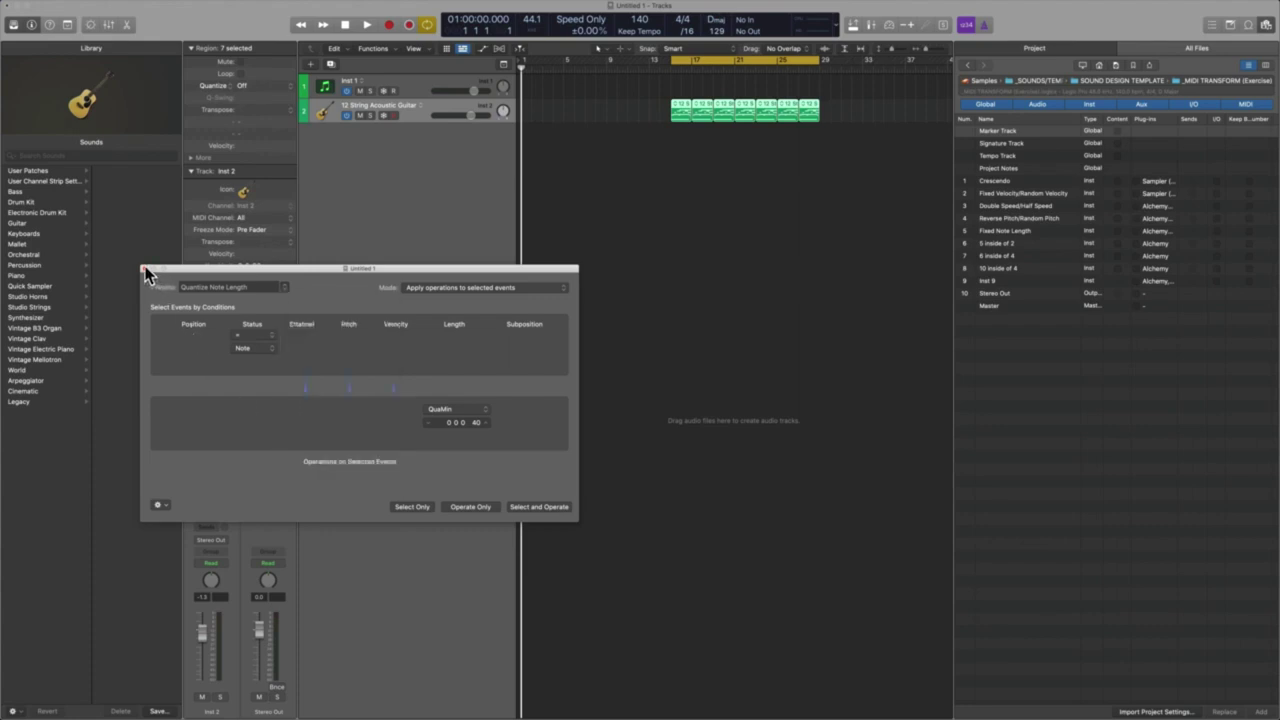
left_click(145, 268)
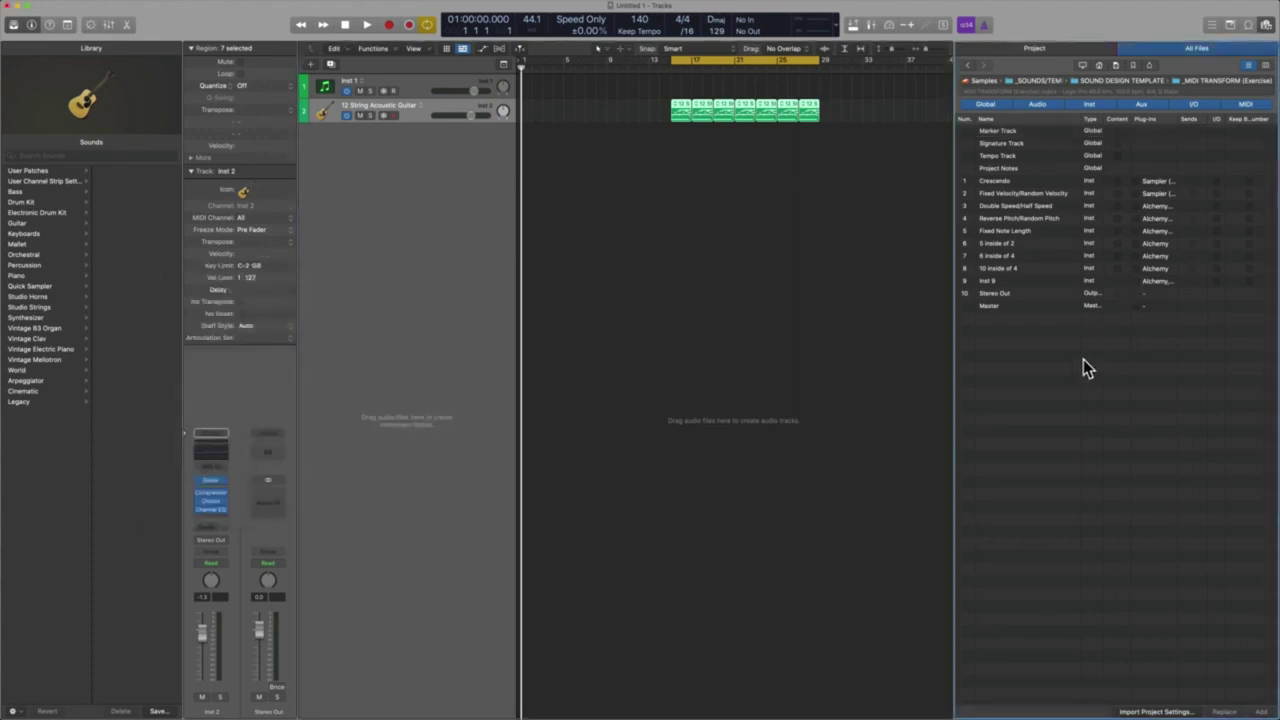
Step: Import only the Transform Sets, excluding metronome settings, text styles and lane sets
left_click(1155, 711)
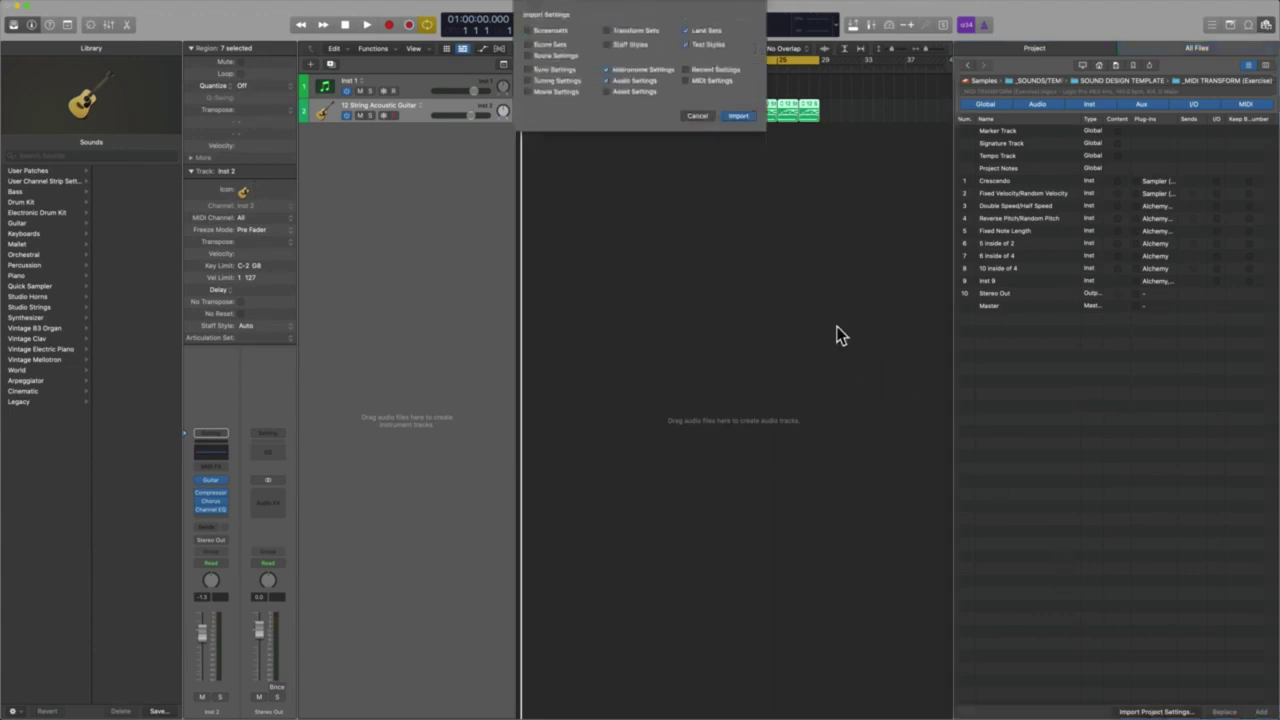
left_click(635, 71)
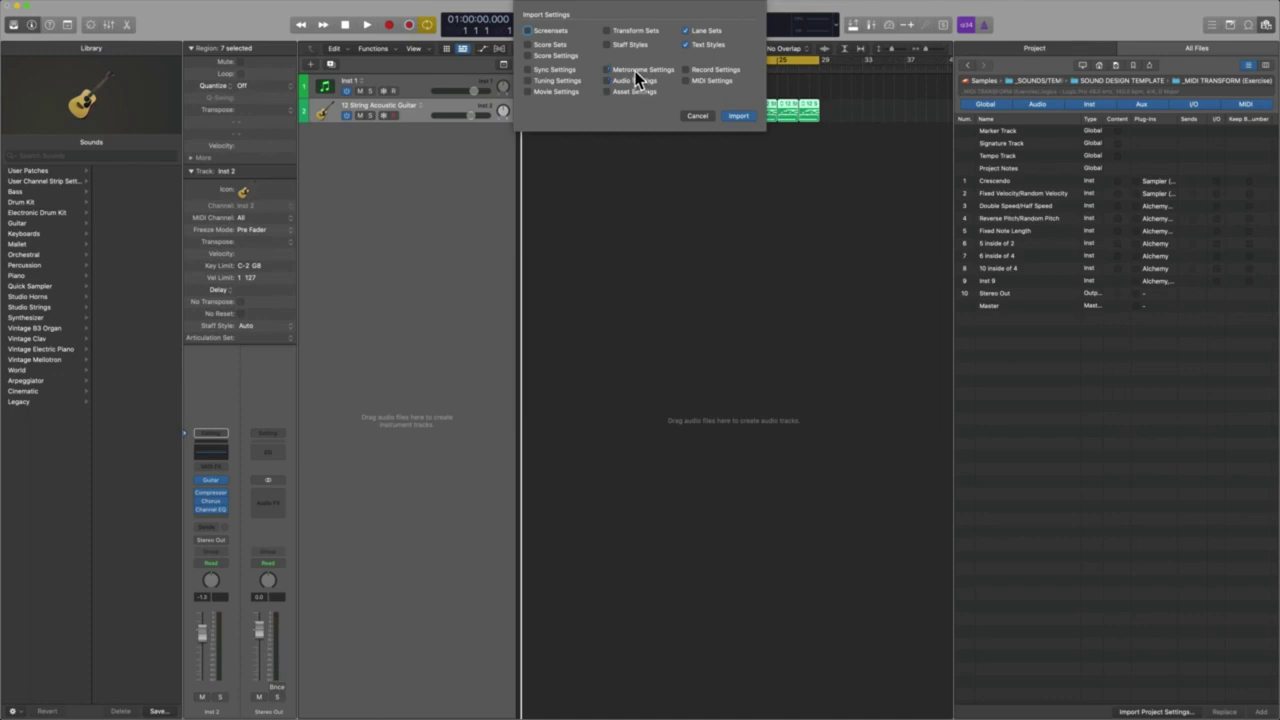
left_click(704, 45)
left_click(702, 31)
left_click(737, 117)
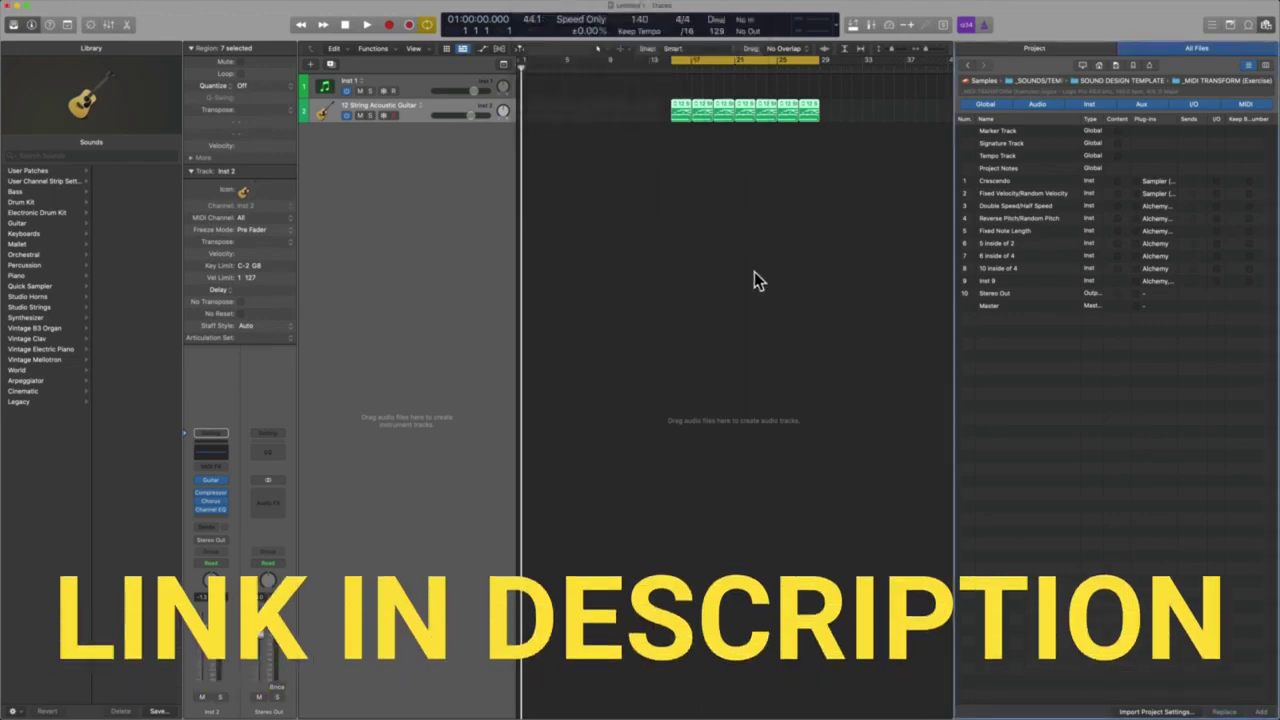
Step: Select all the guitar loop regions, open the MIDI Transform window with Cmd+8, and show its presets
left_click_drag(862, 229, 632, 60)
key("super+8")
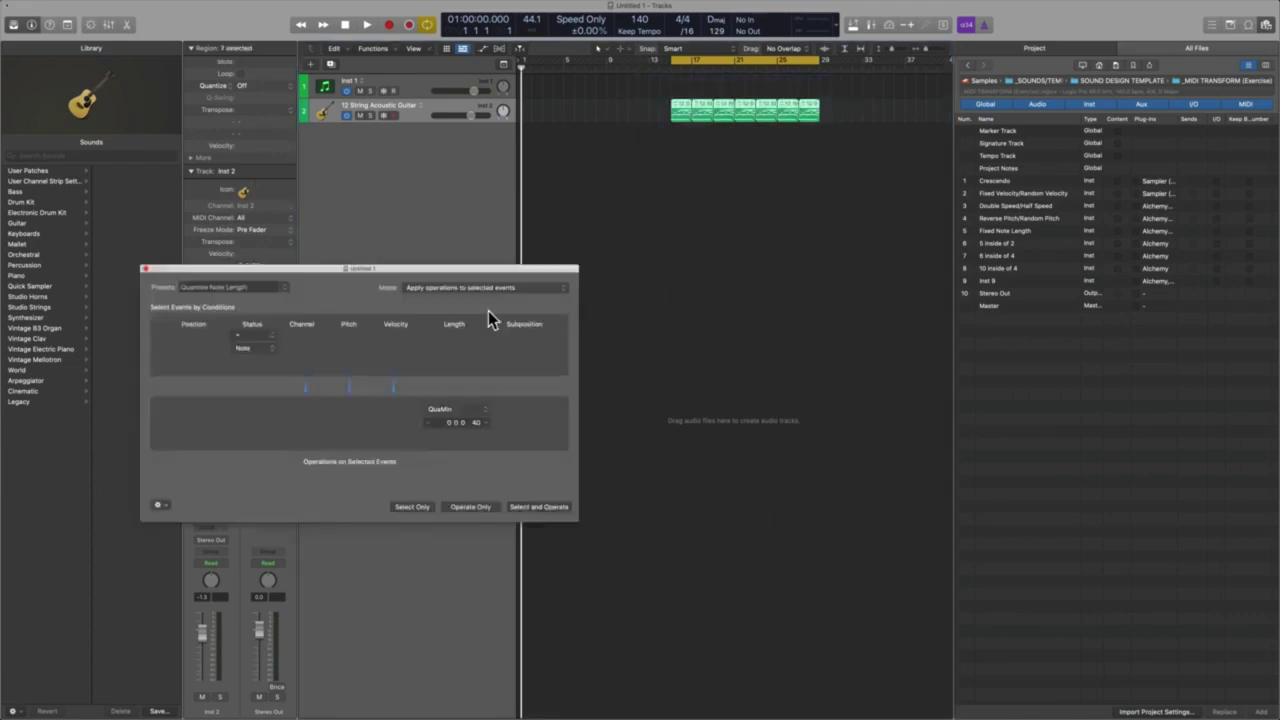
left_click(283, 287)
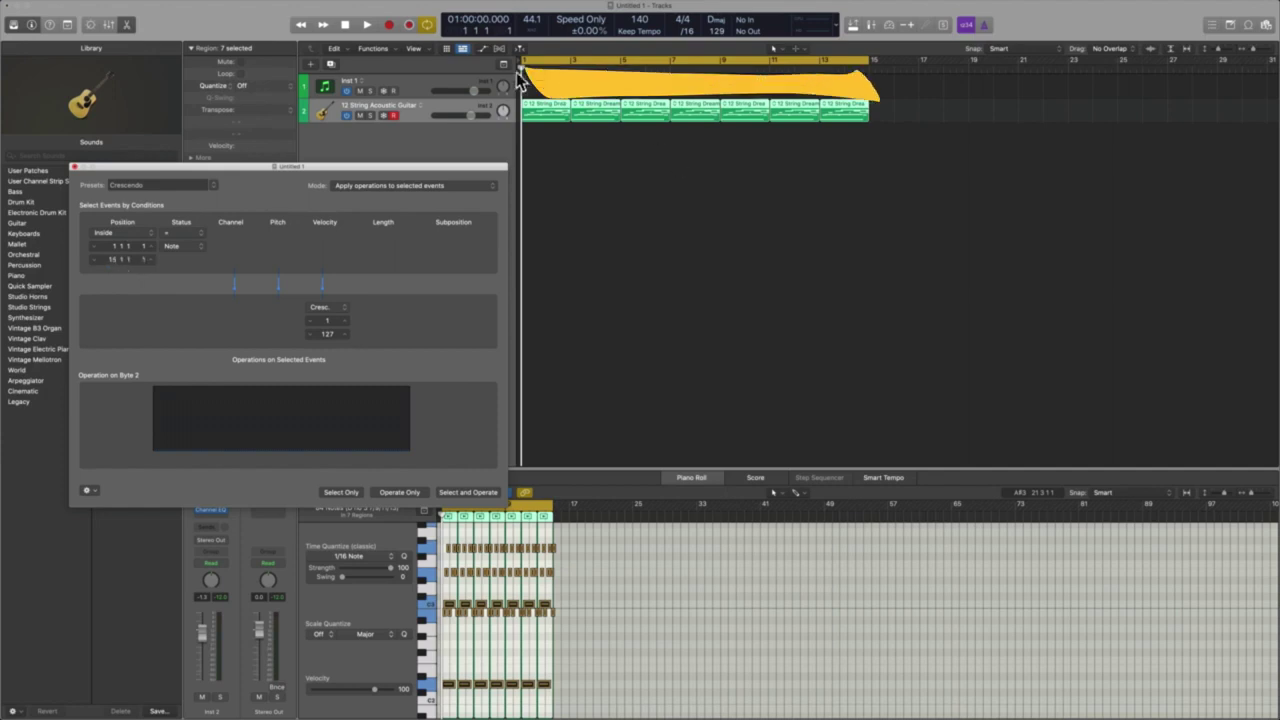
Step: Edit the range's end position, then apply the Crescendo preset to the guitar notes
double_click(117, 260)
type("83")
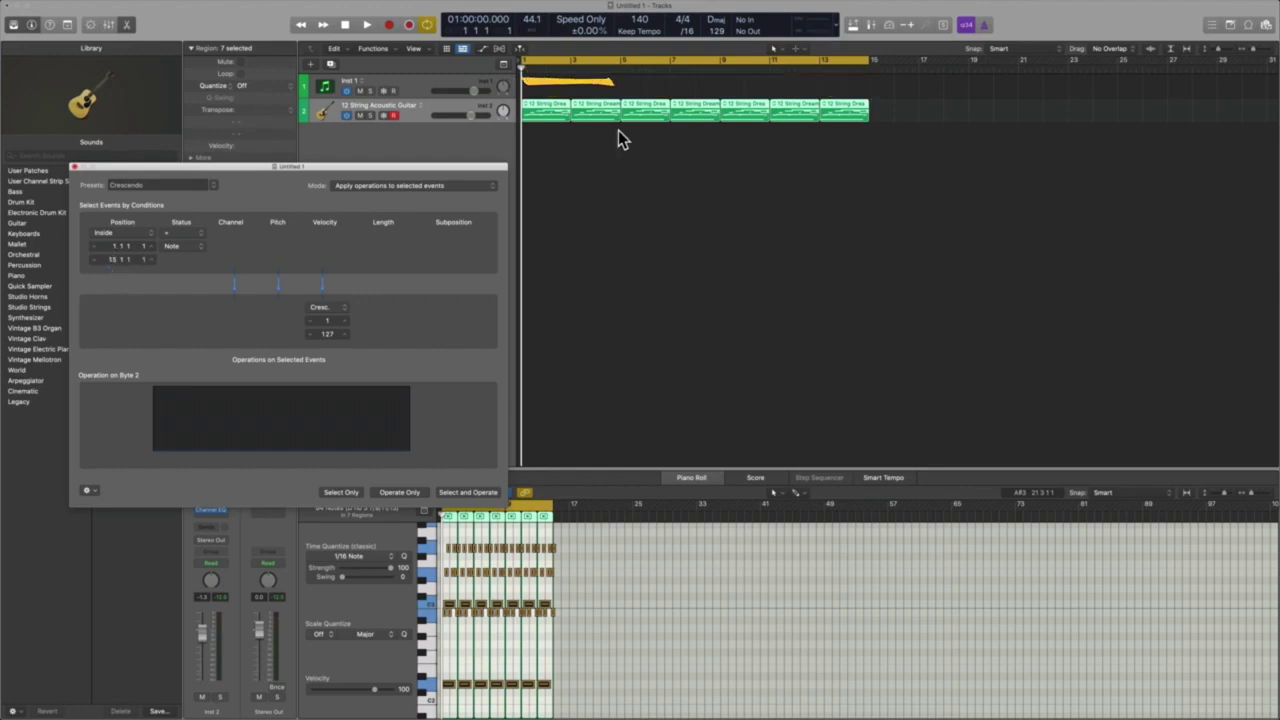
left_click(416, 493)
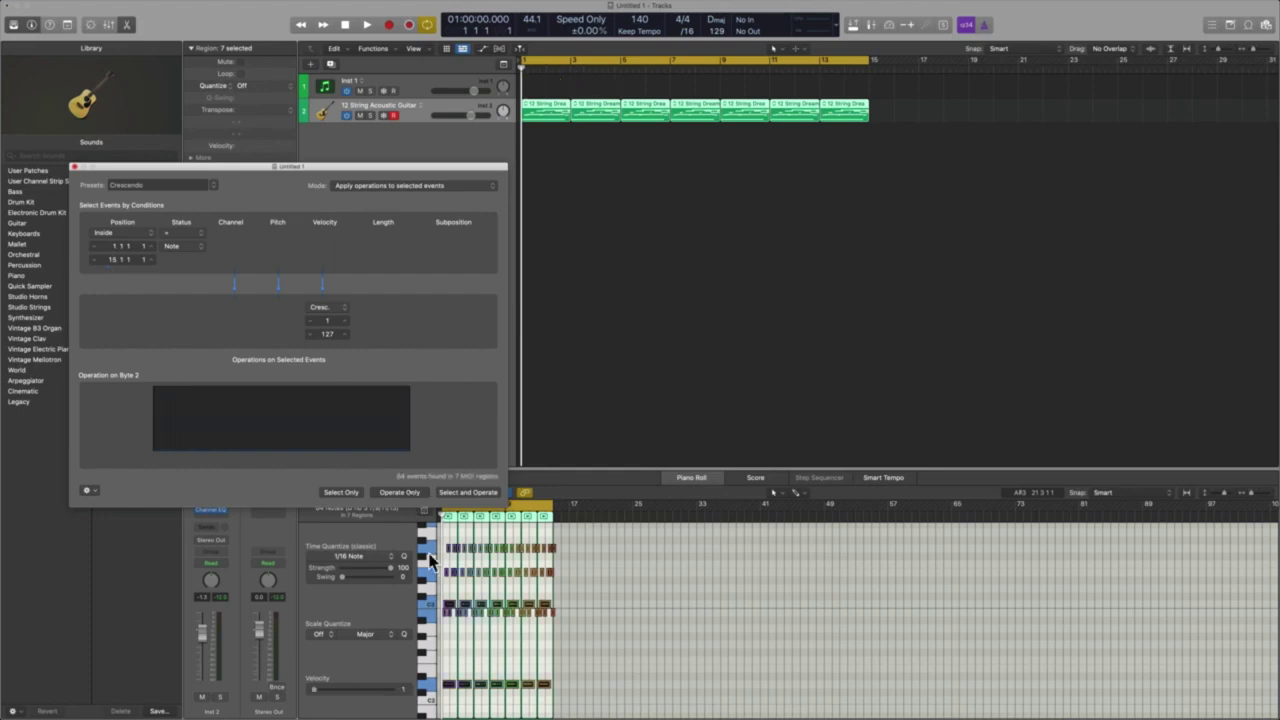
Step: Fit the guitar regions in the piano roll and play the loop back
key("z")
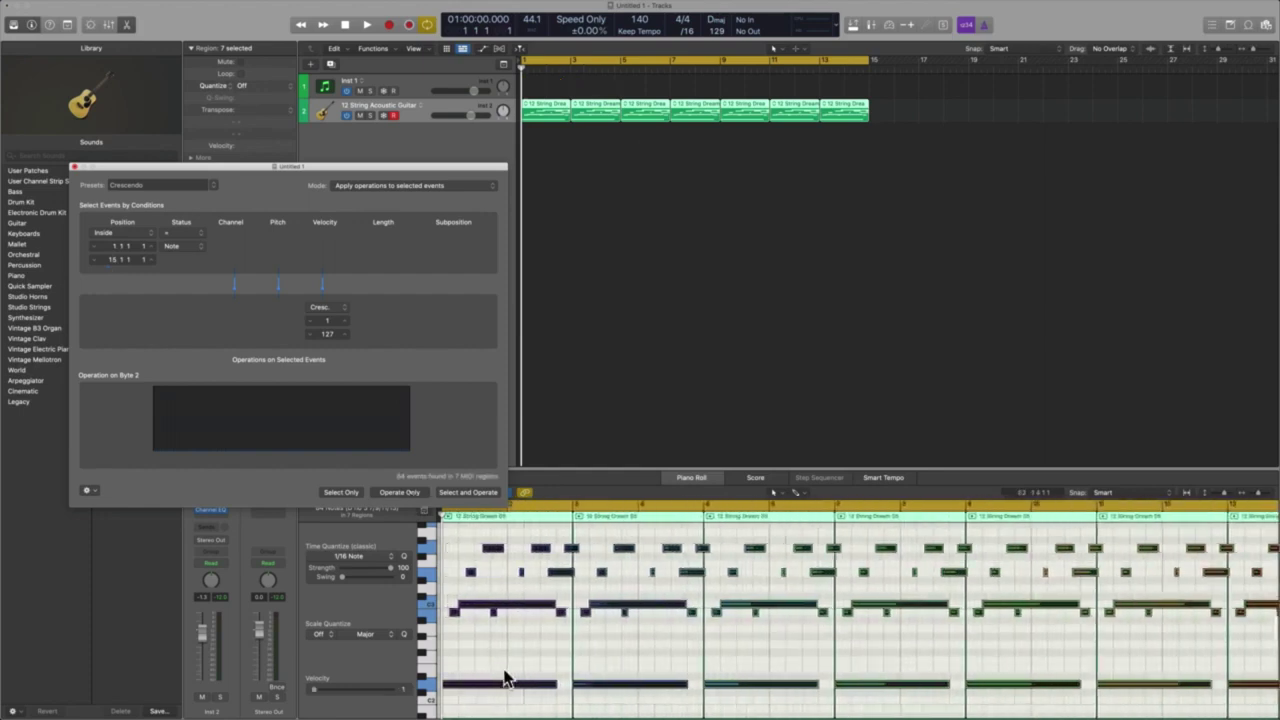
key("space")
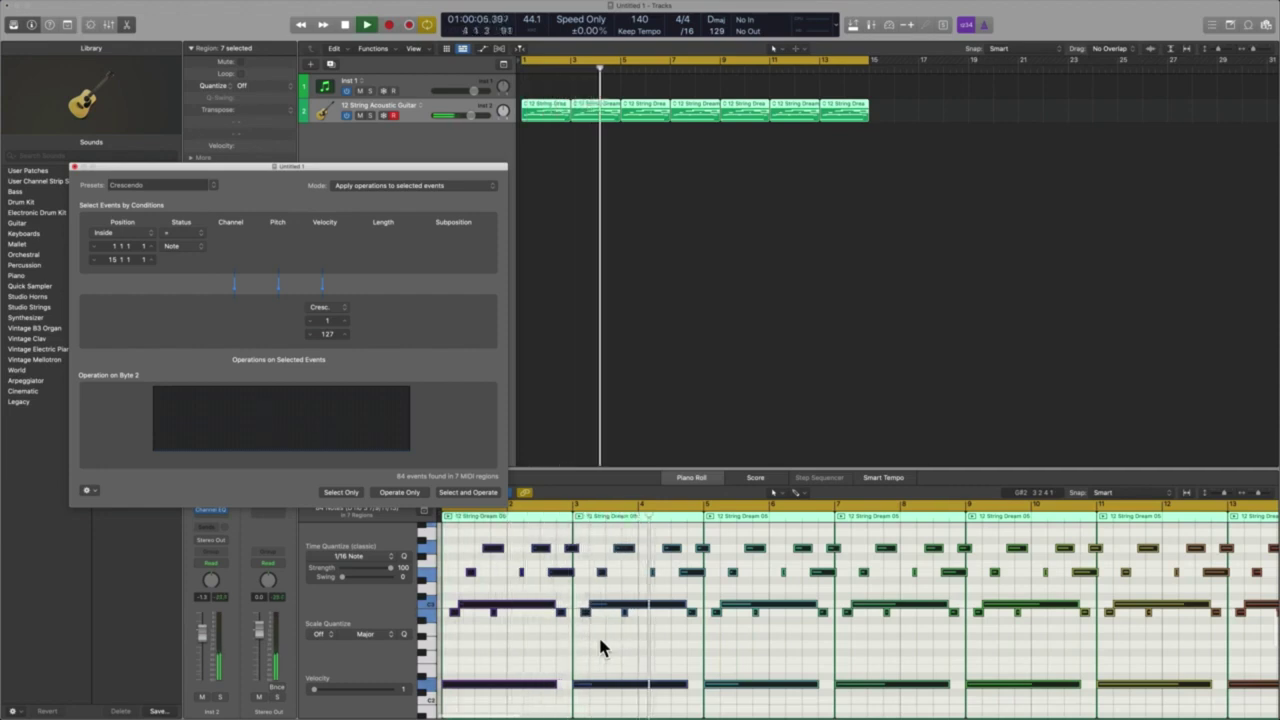
scroll(707, 647, "right", 5)
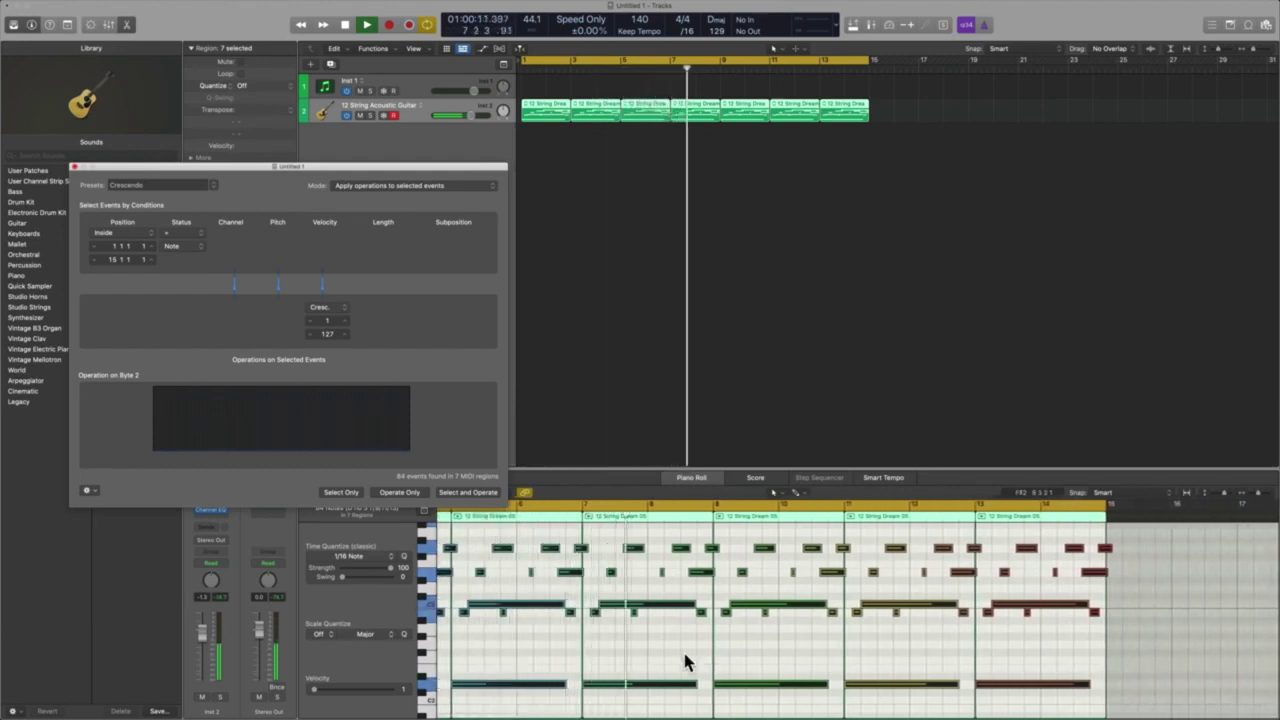
key("space")
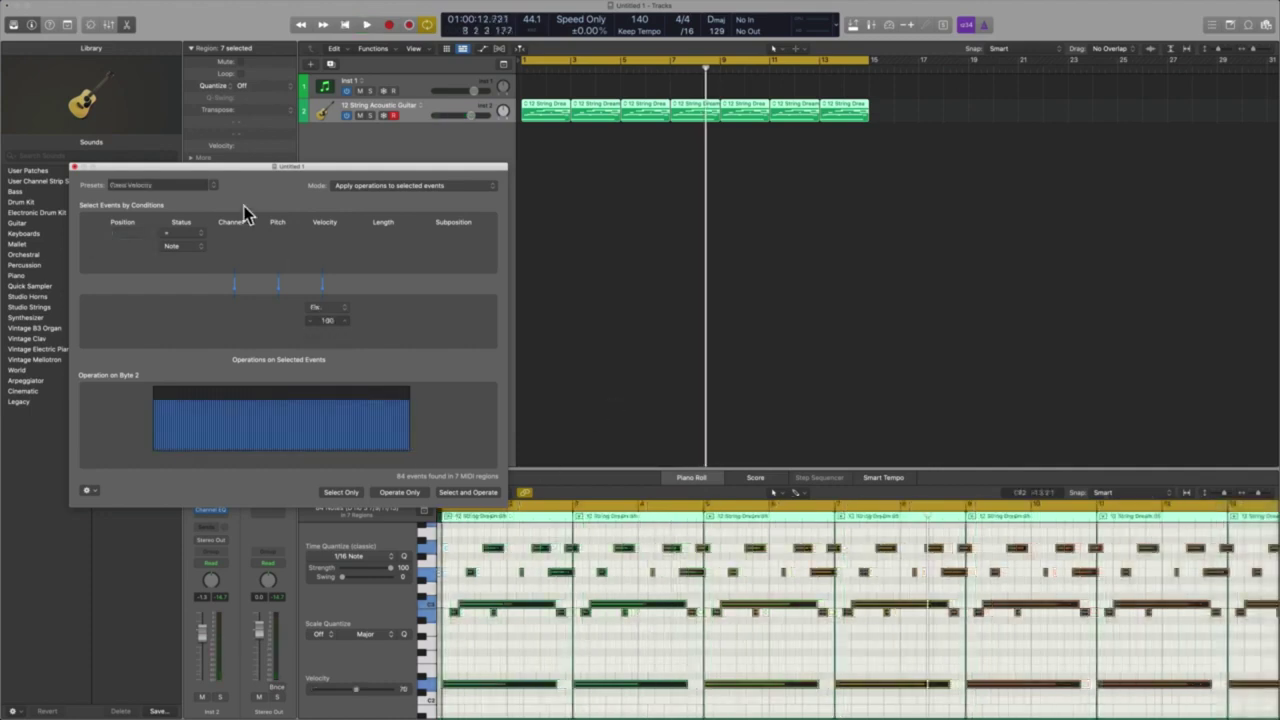
Step: Apply the Fixed Velocity preset (velocity 100) to the guitar notes, then load De-Crescendo
left_click(213, 185)
left_click(328, 207)
left_click(400, 491)
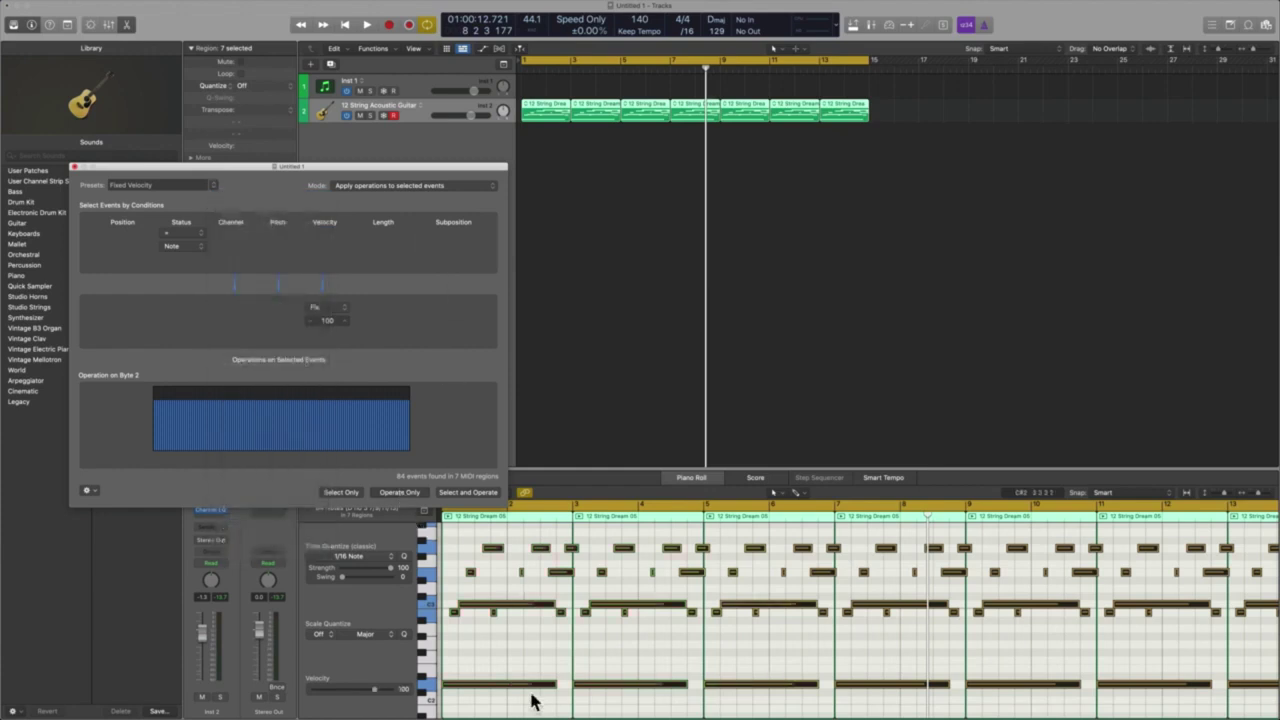
left_click(215, 185)
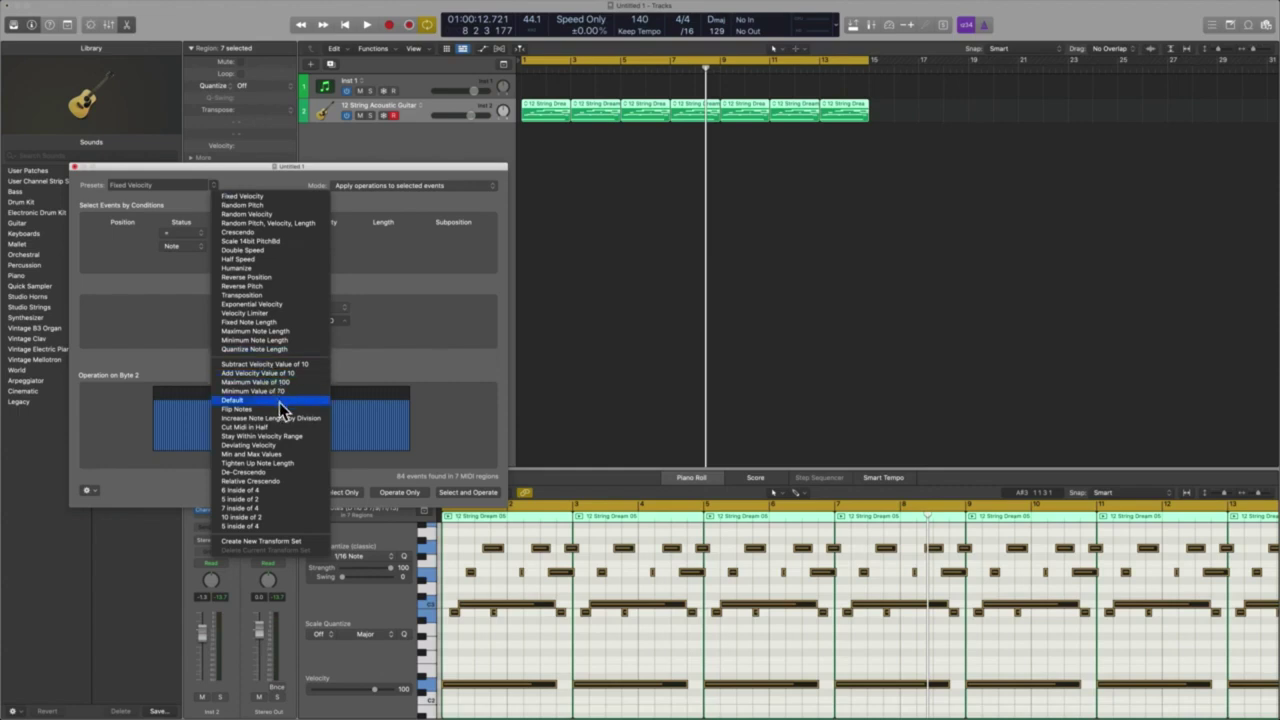
left_click(284, 472)
Step: Set the range end to 15 1 1 1 and the ramp's end velocity to 1, then apply De-Crescendo
double_click(118, 259)
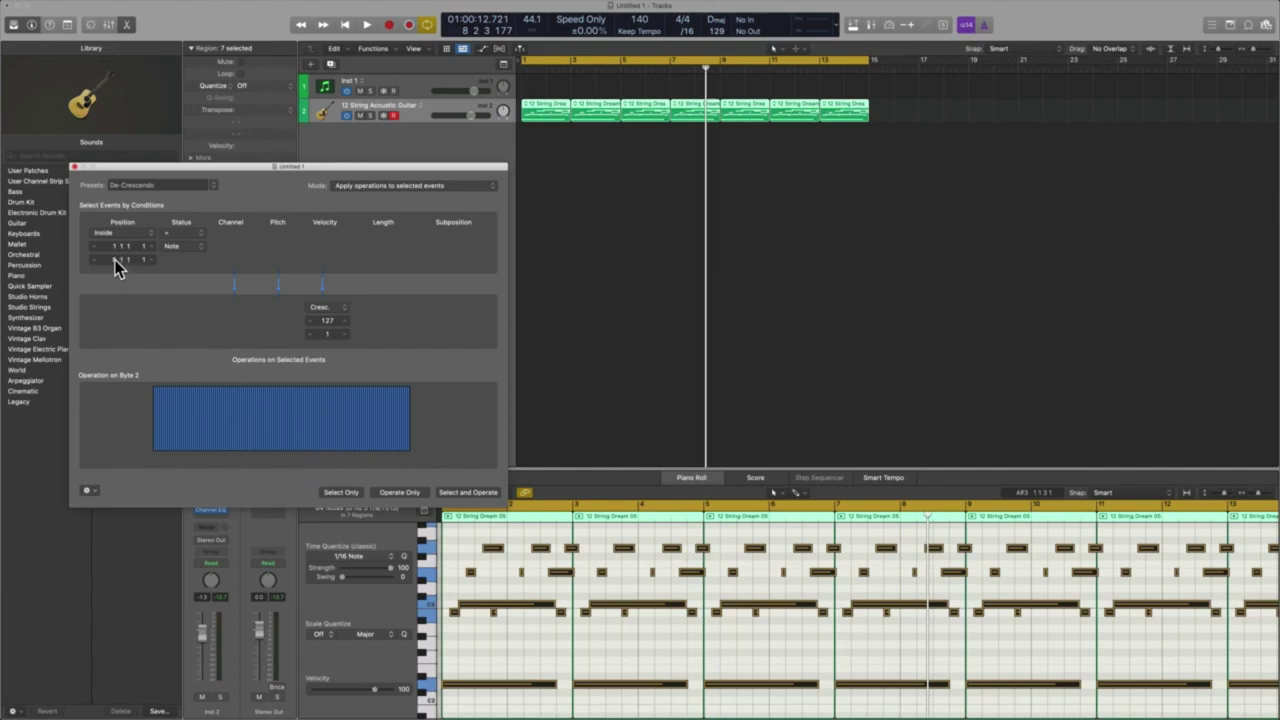
type("11")
double_click(330, 334)
type("1")
key("Return")
left_click(397, 492)
Step: Deselect the notes to reveal velocity colours and play the loop back, zooming to follow the regions
key("super+Left")
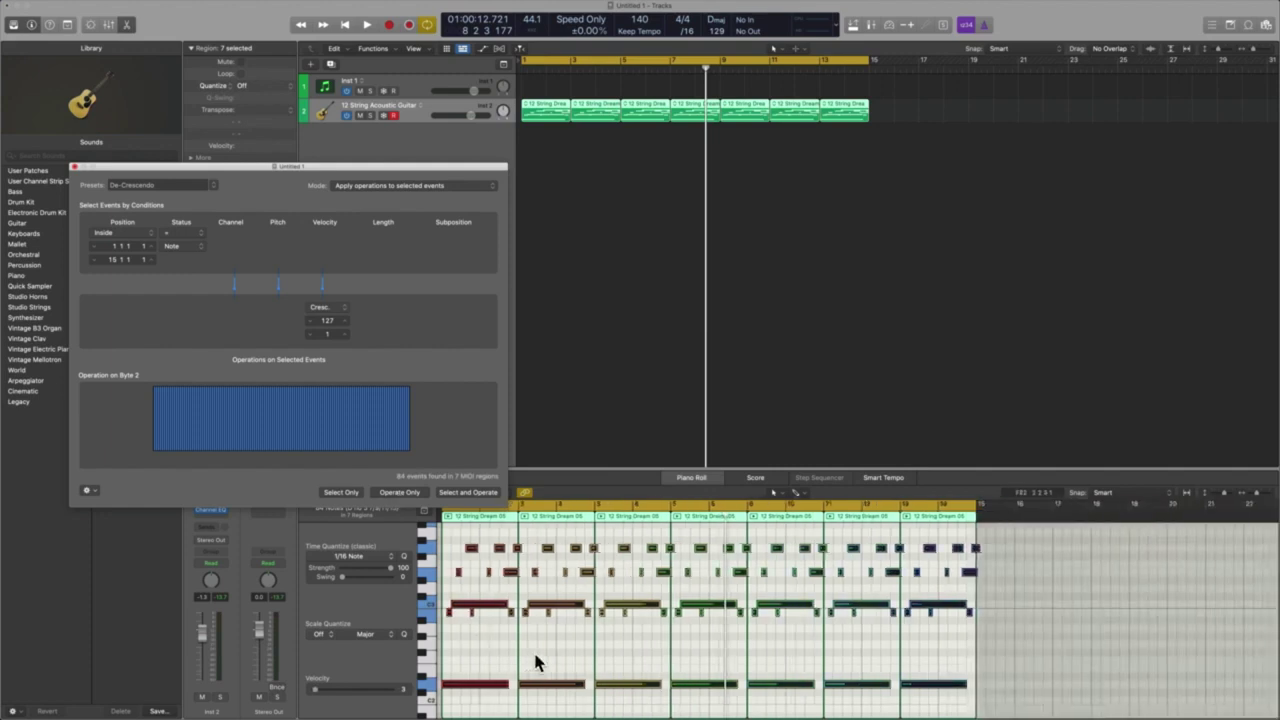
left_click(657, 651)
key("space")
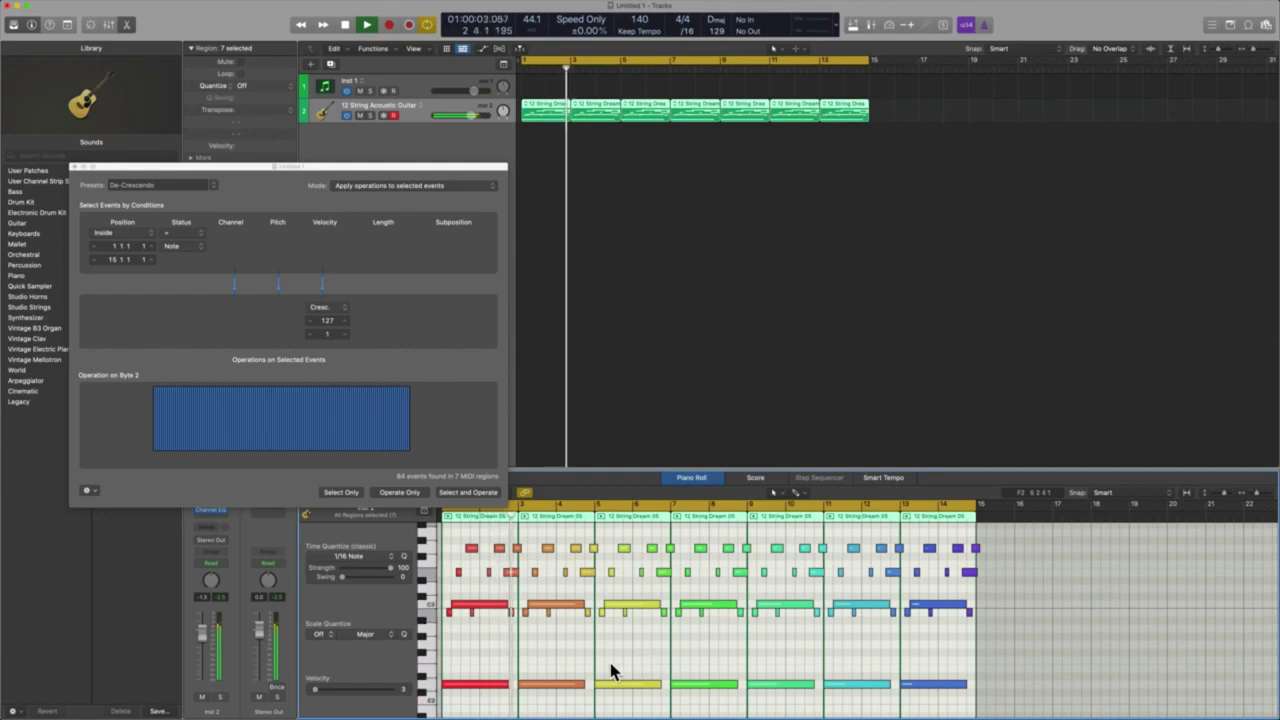
key("super+Right")
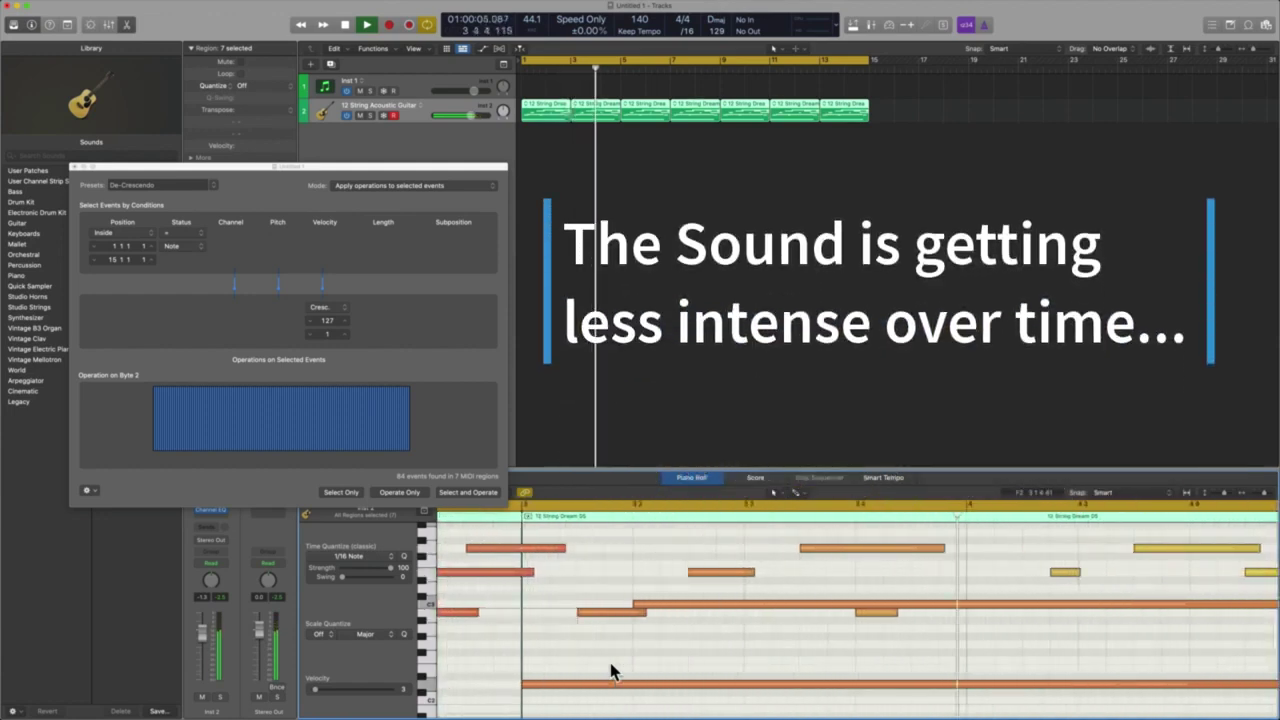
key("super+Left")
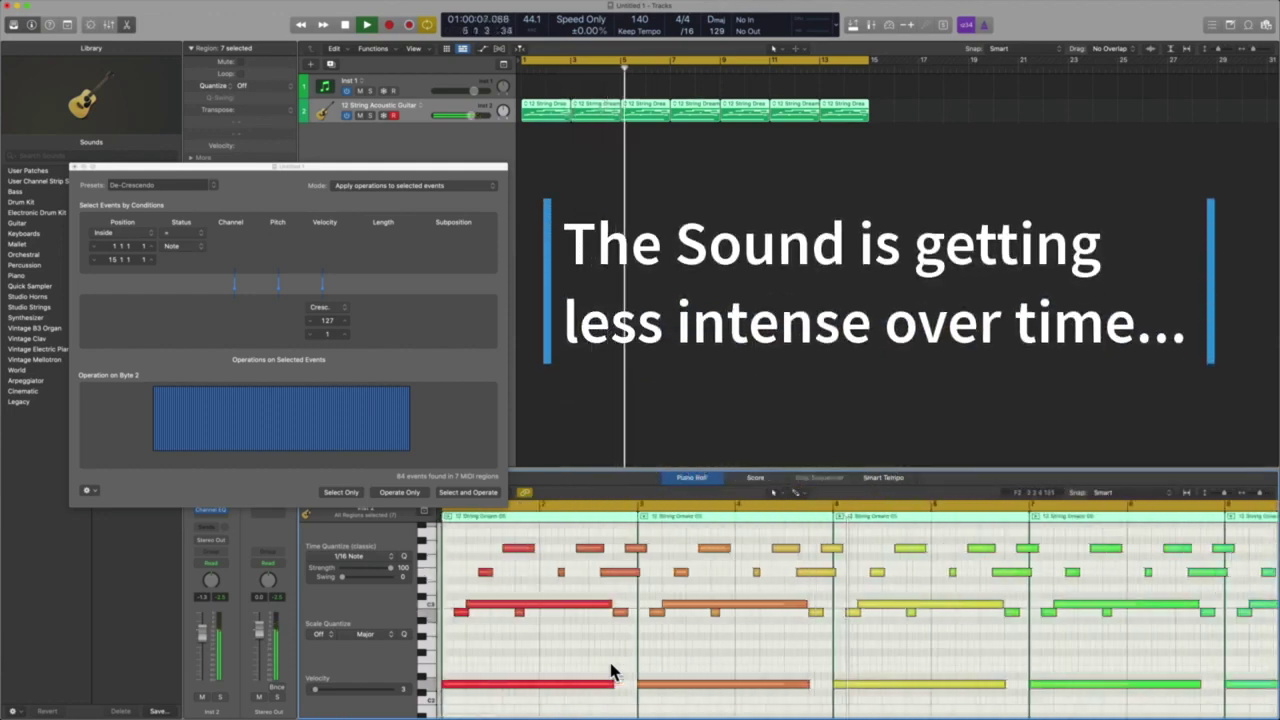
key("super+Left")
key("super+Left")
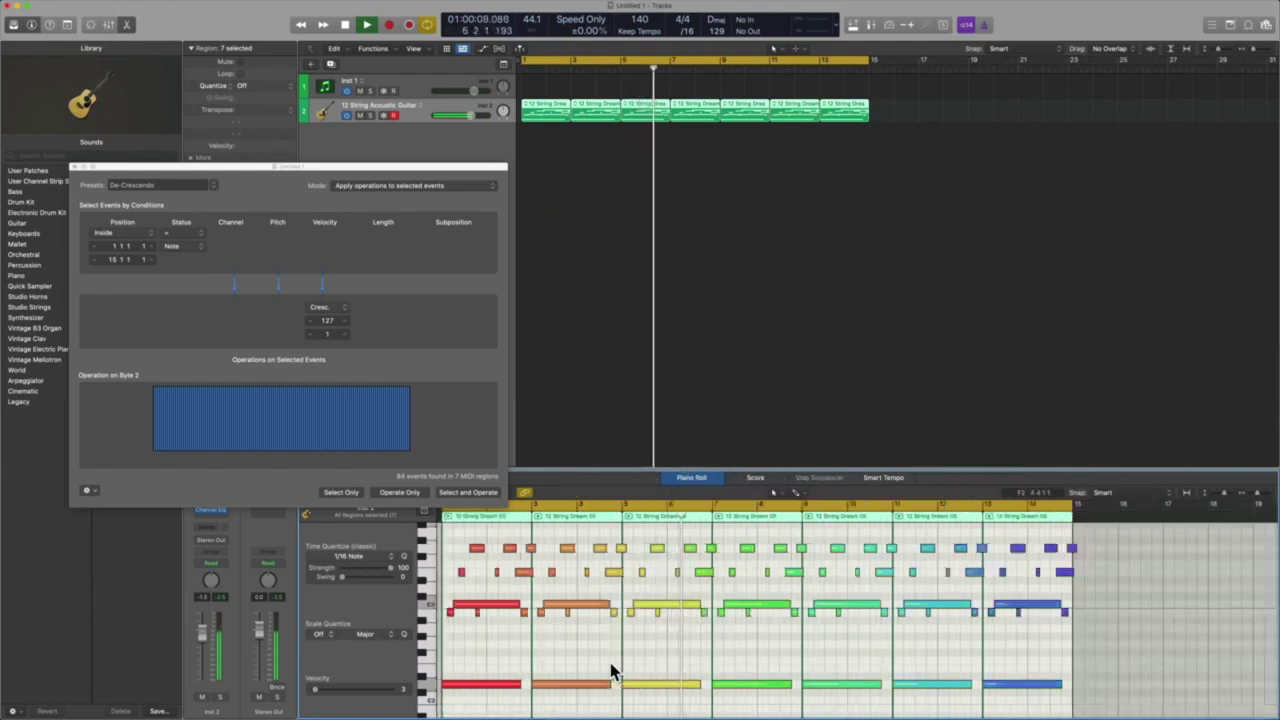
key("space")
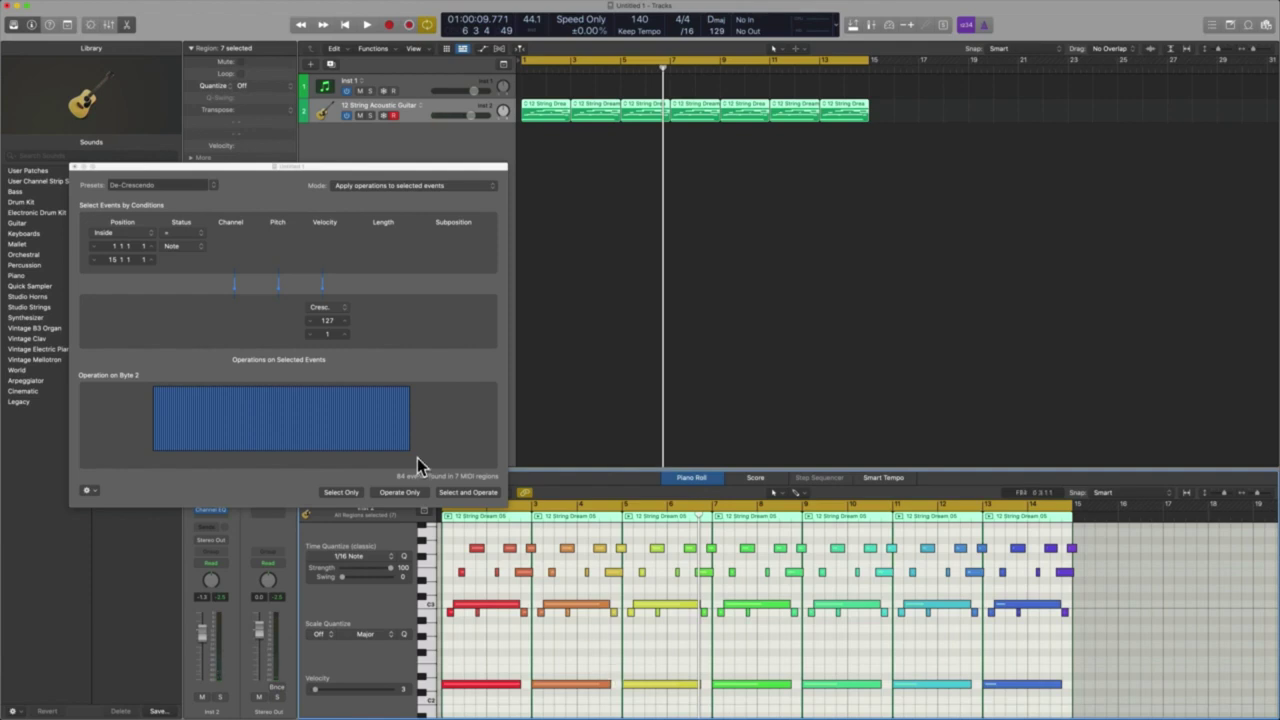
Step: Move the Transform window toward the centre and keep Status Note with Cresc. velocity 127 to 1
left_click_drag(255, 165, 558, 139)
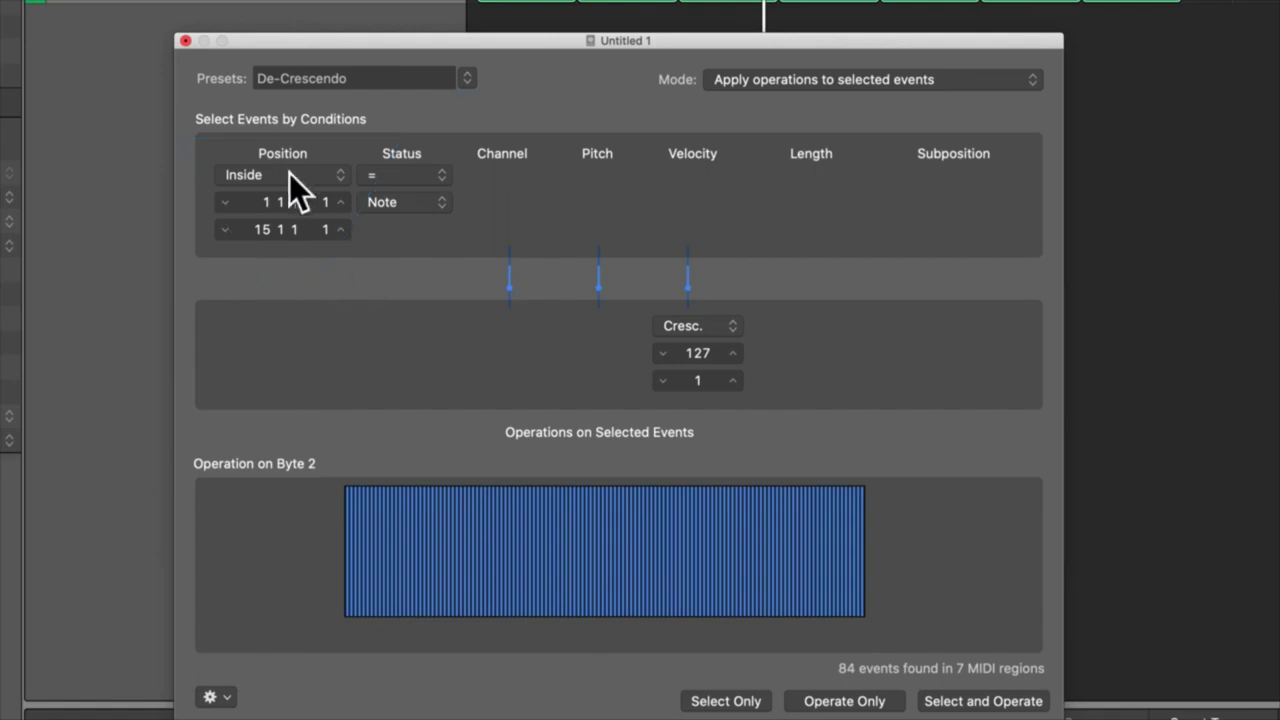
left_click(413, 206)
left_click(401, 202)
left_click(694, 325)
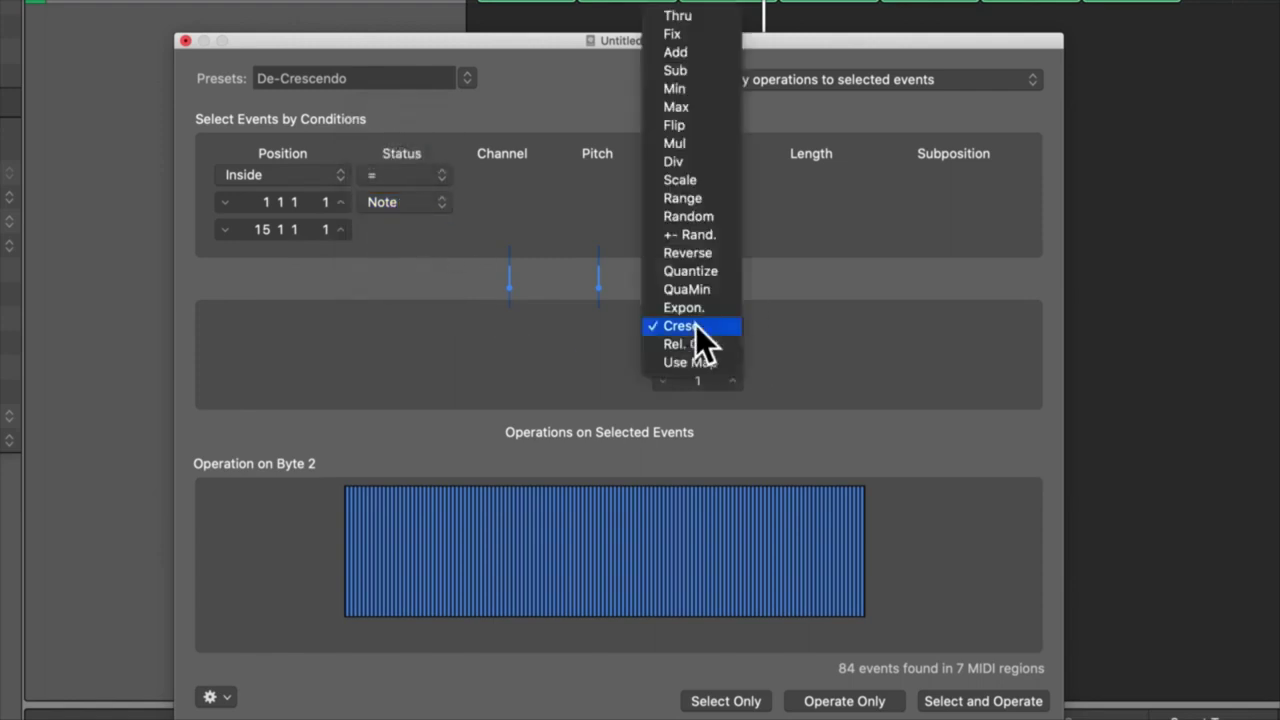
left_click(696, 326)
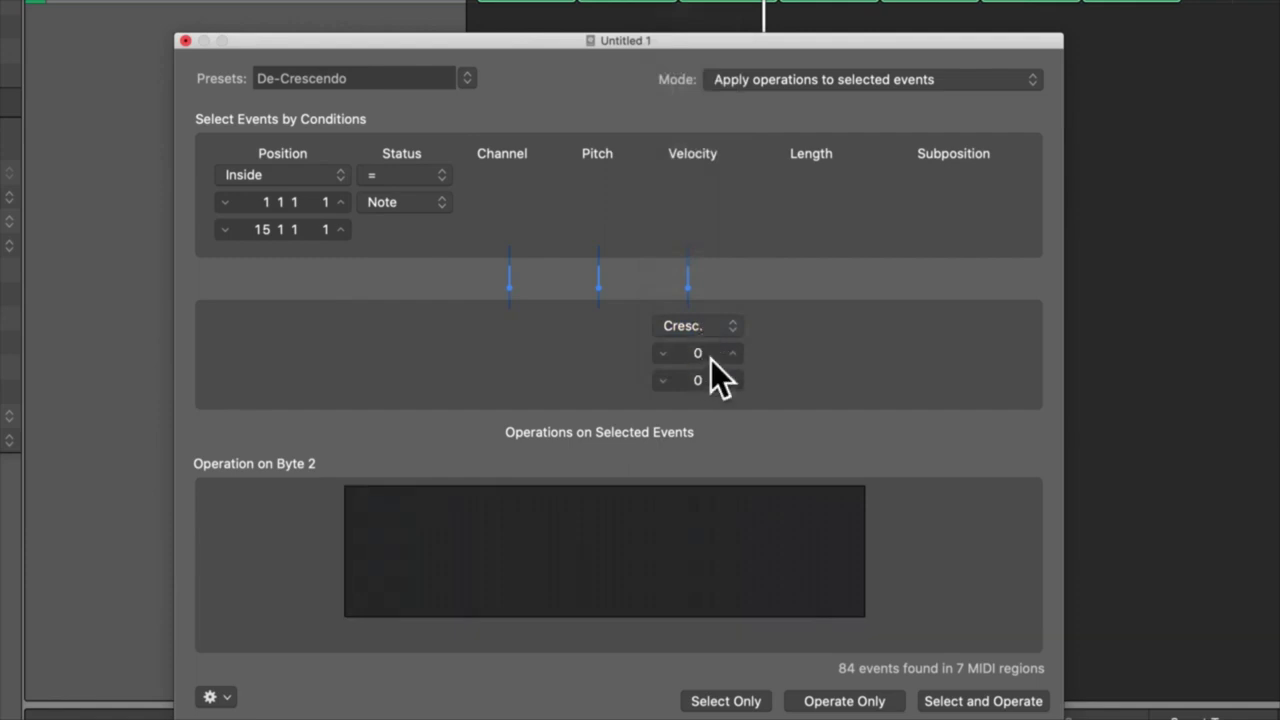
left_click_drag(704, 352, 704, 320)
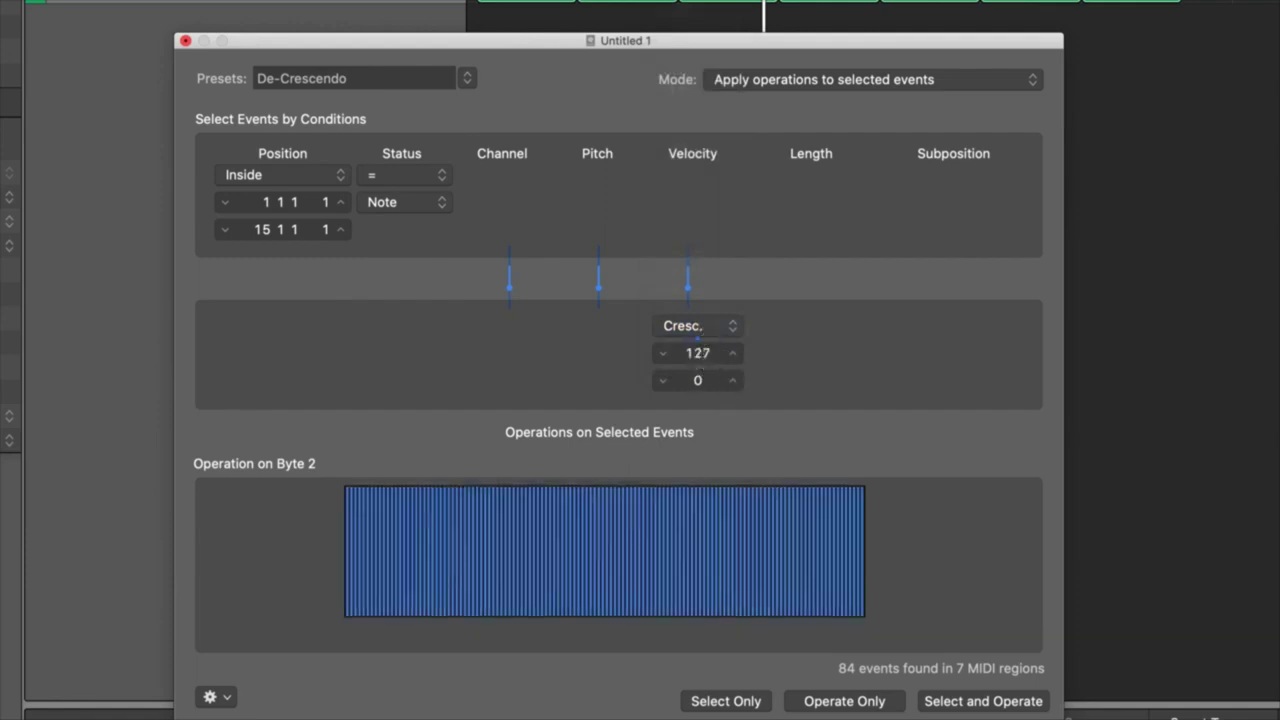
left_click(731, 380)
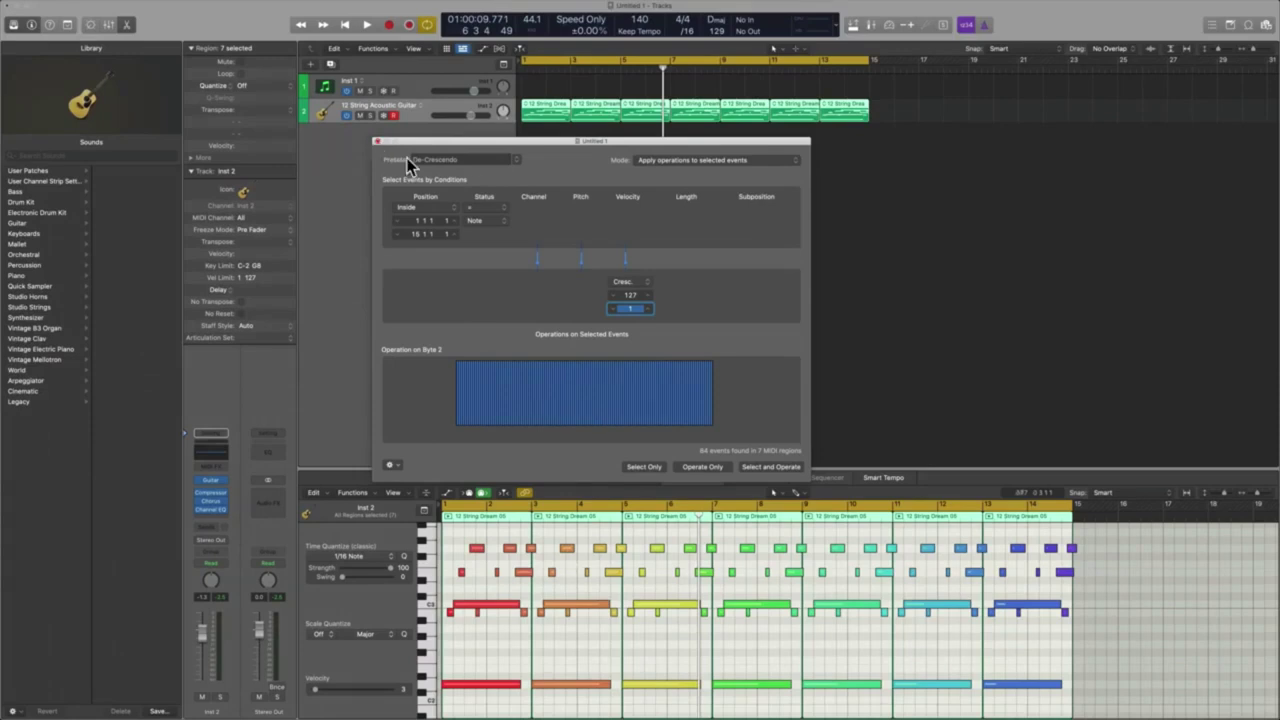
Step: Show the Transform presets list with imported sets like Relative Crescendo
left_click(516, 160)
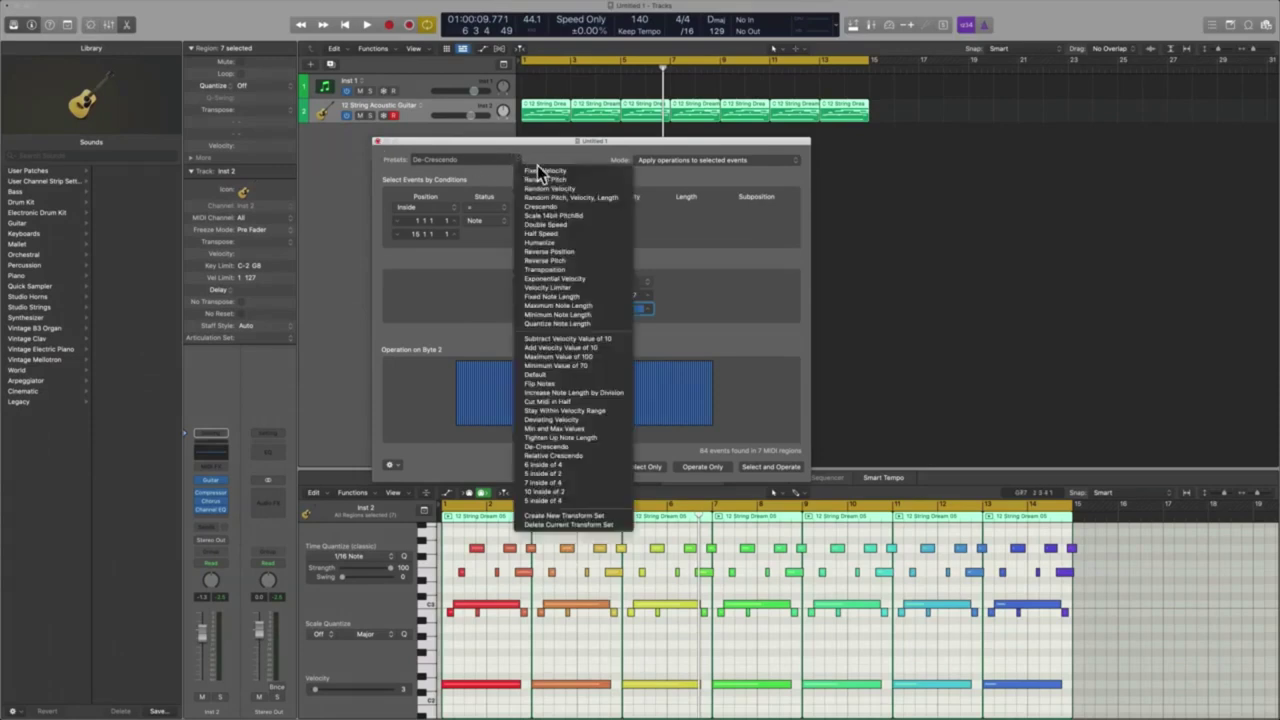